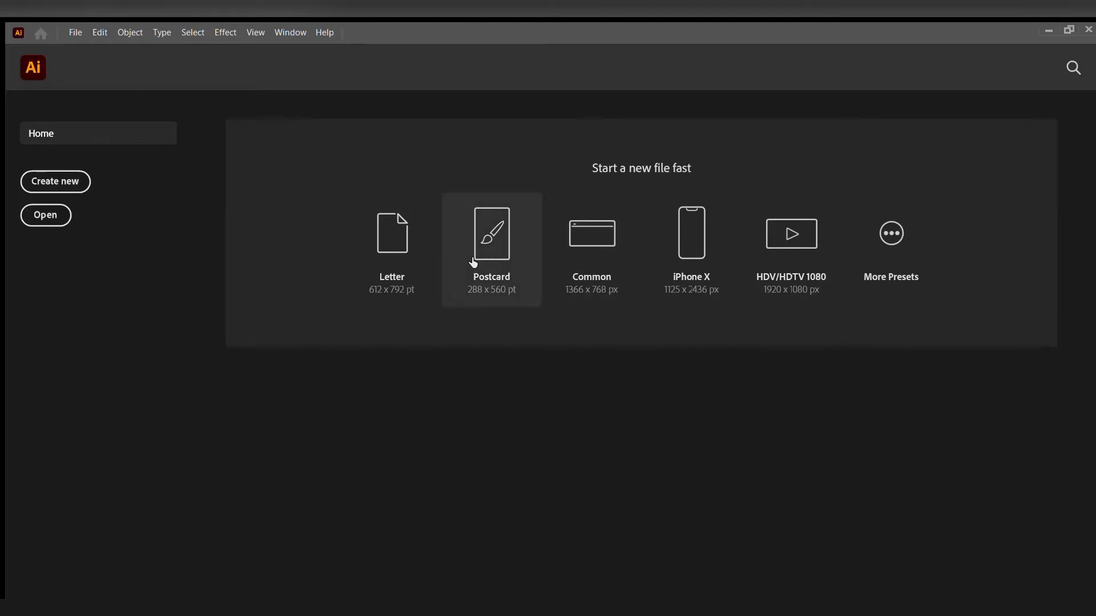
- Create a landscape Letter document with the blue car photo placed across the artboard
left_click(402, 258)
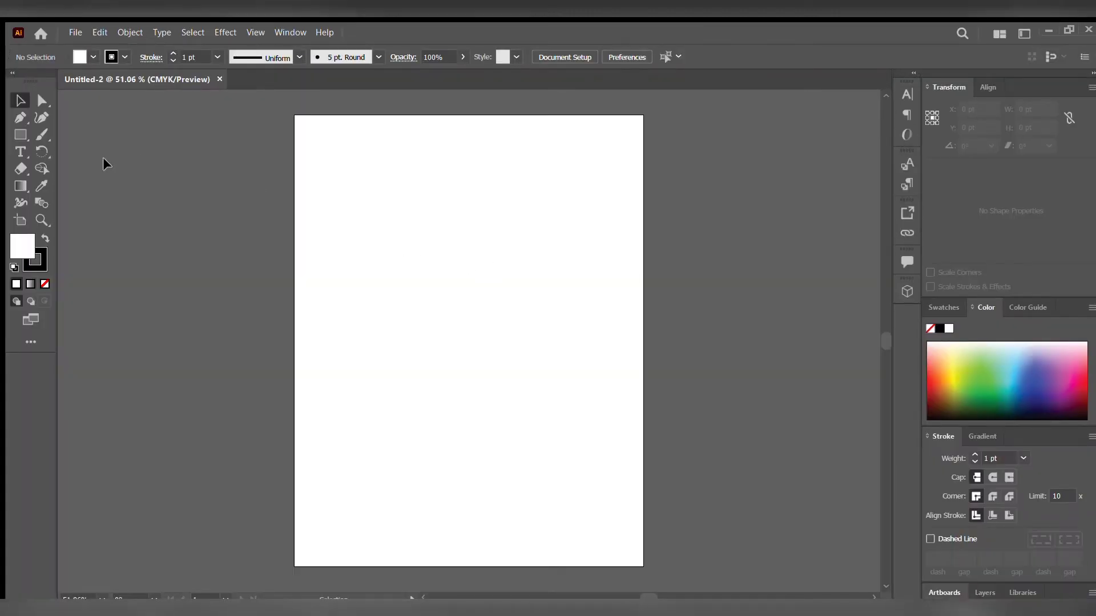
left_click(20, 221)
left_click(179, 57)
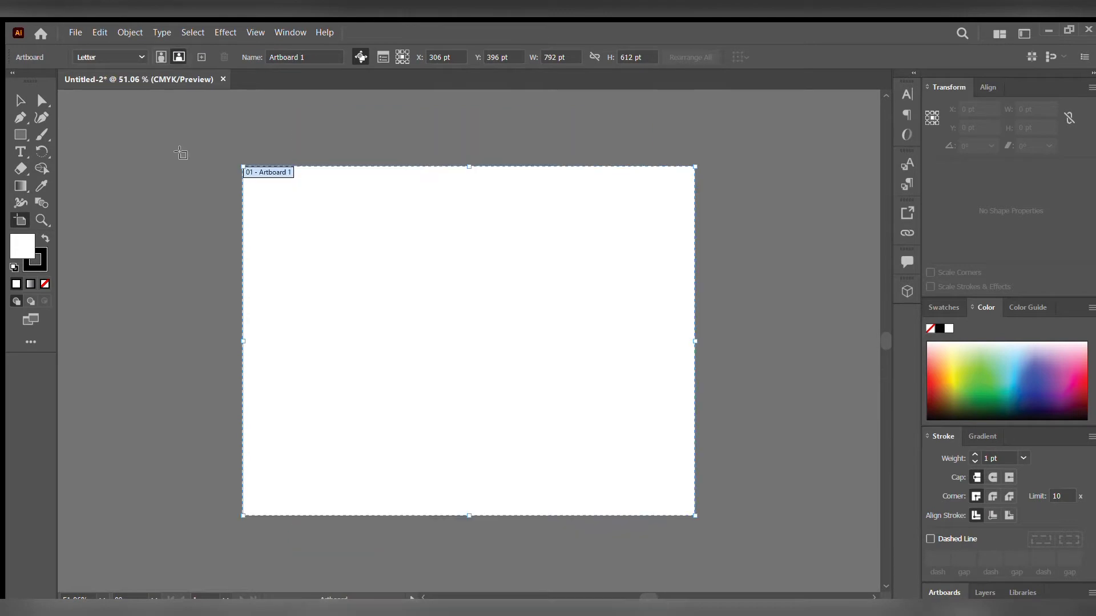
left_click(19, 100)
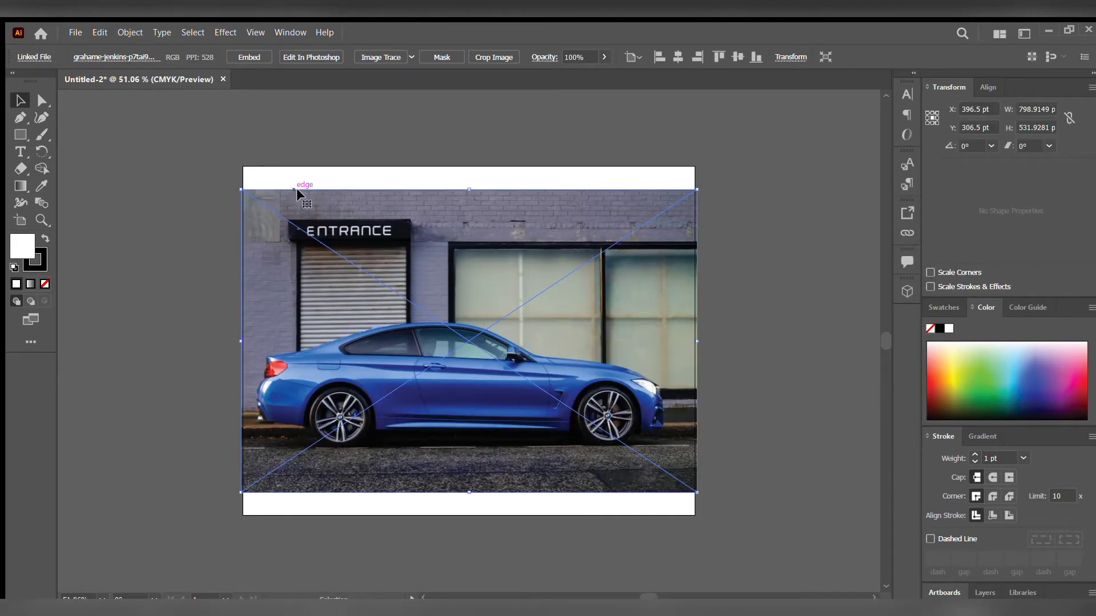
left_click(750, 193)
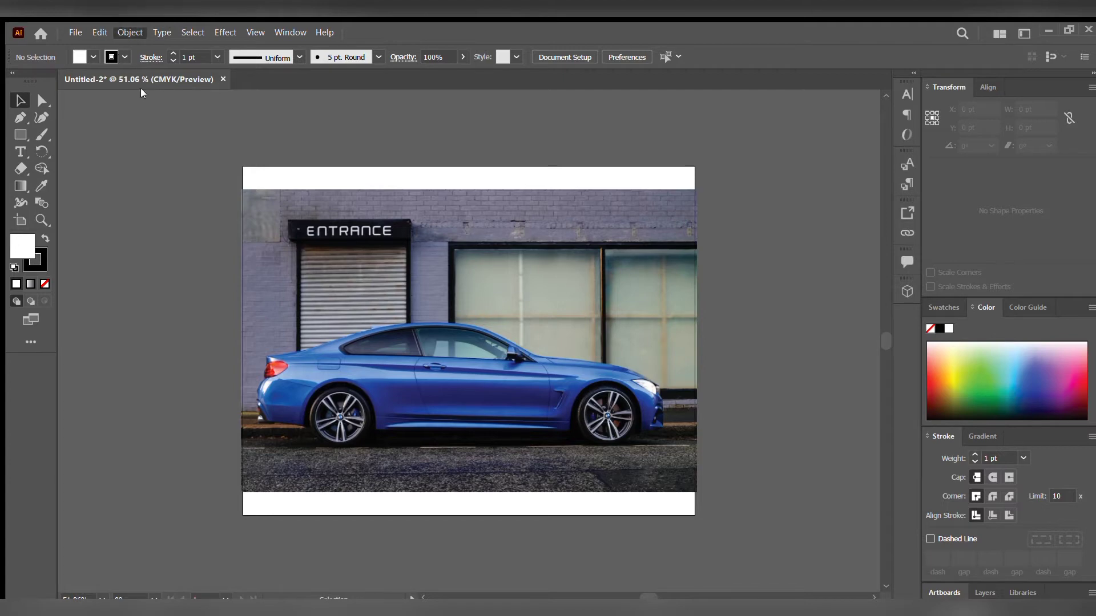
left_click(583, 311)
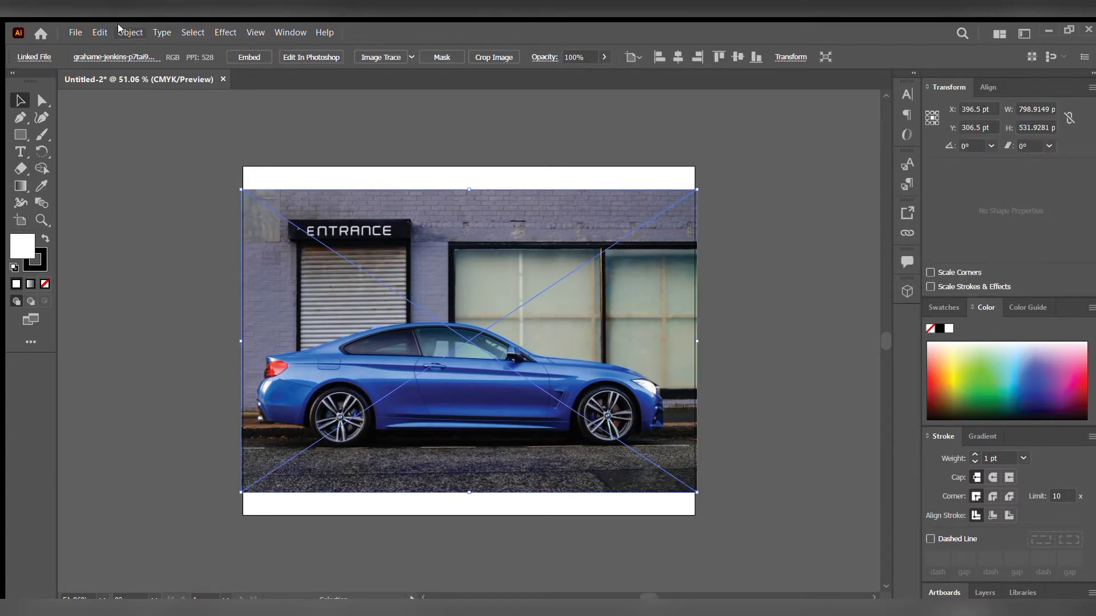
- Deselect the photo and zoom in on the car
left_click(354, 154)
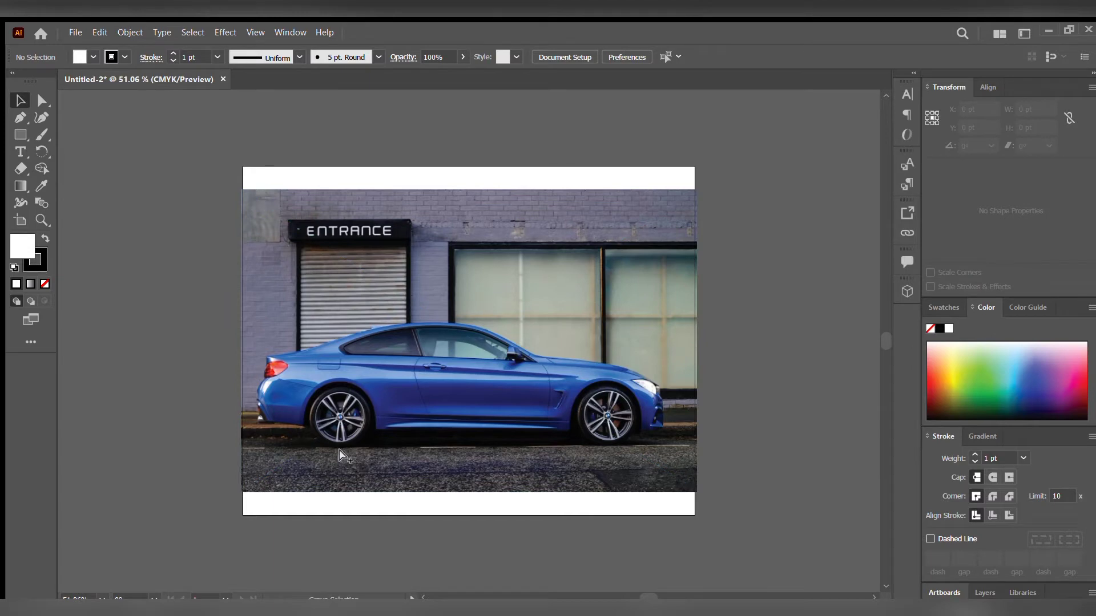
scroll(337, 448, "up", 1)
scroll(489, 281, "up", 1)
scroll(565, 309, "up", 1)
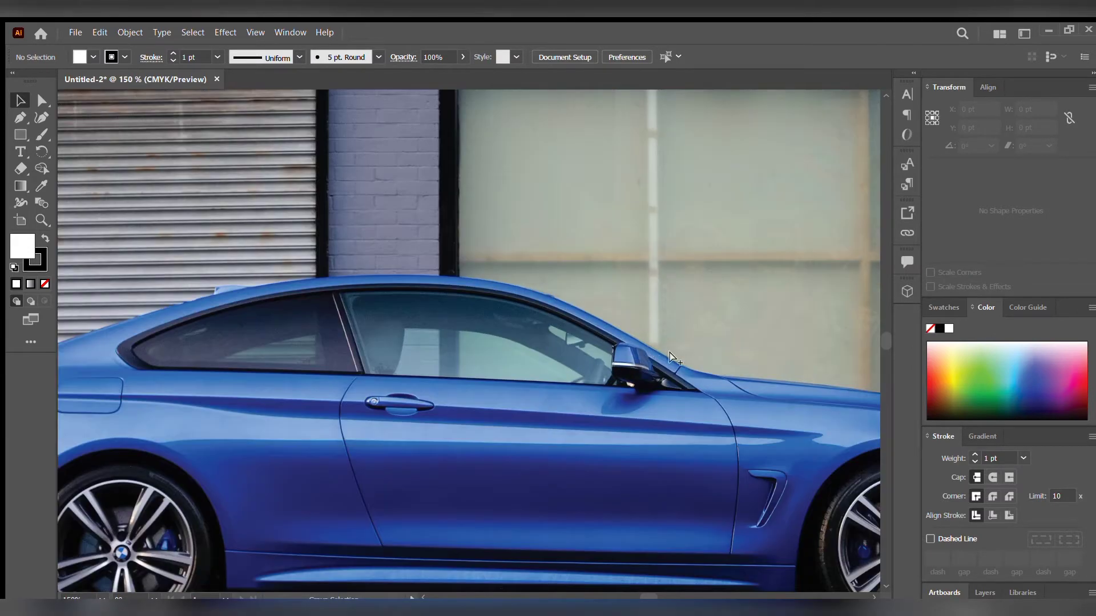
scroll(663, 359, "up", 1)
- Zoom to the front bumper and headlight, then try and undo a Curvature tool anchor
left_click(41, 118)
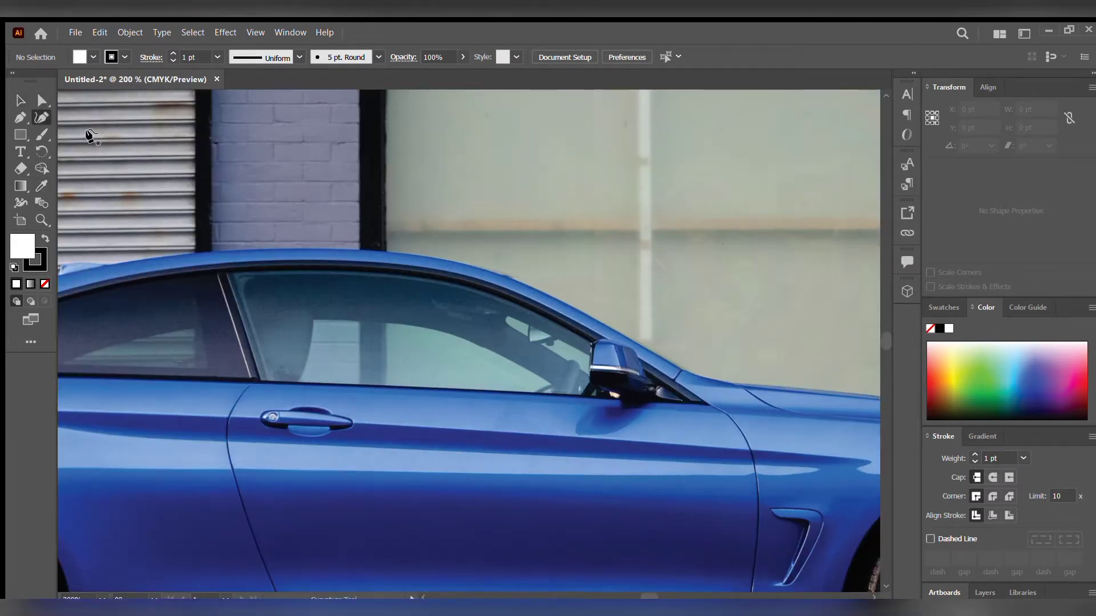
mouse_move(755, 385)
left_mouse_down()
mouse_move(313, 367)
mouse_move(286, 323)
left_mouse_up()
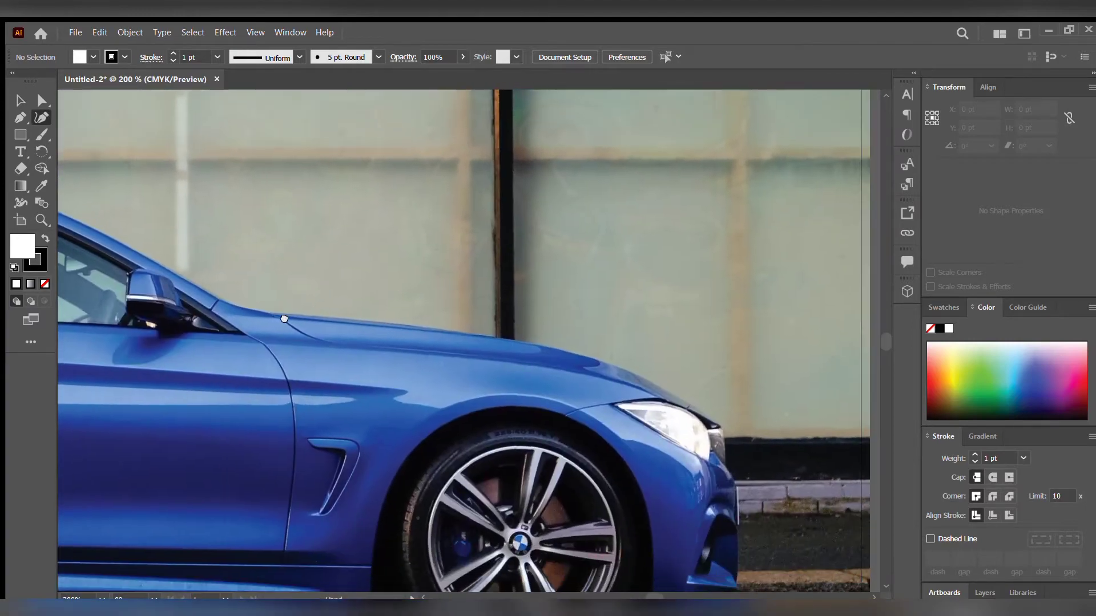
left_click_drag(754, 447, 626, 374)
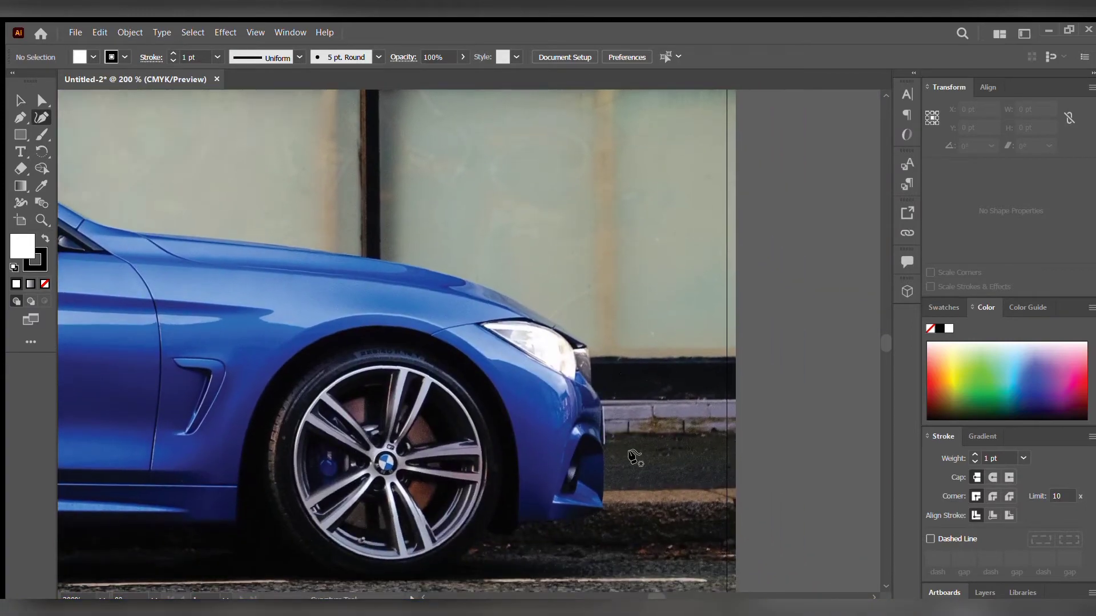
scroll(608, 405, "up", 3)
scroll(608, 405, "up", 2)
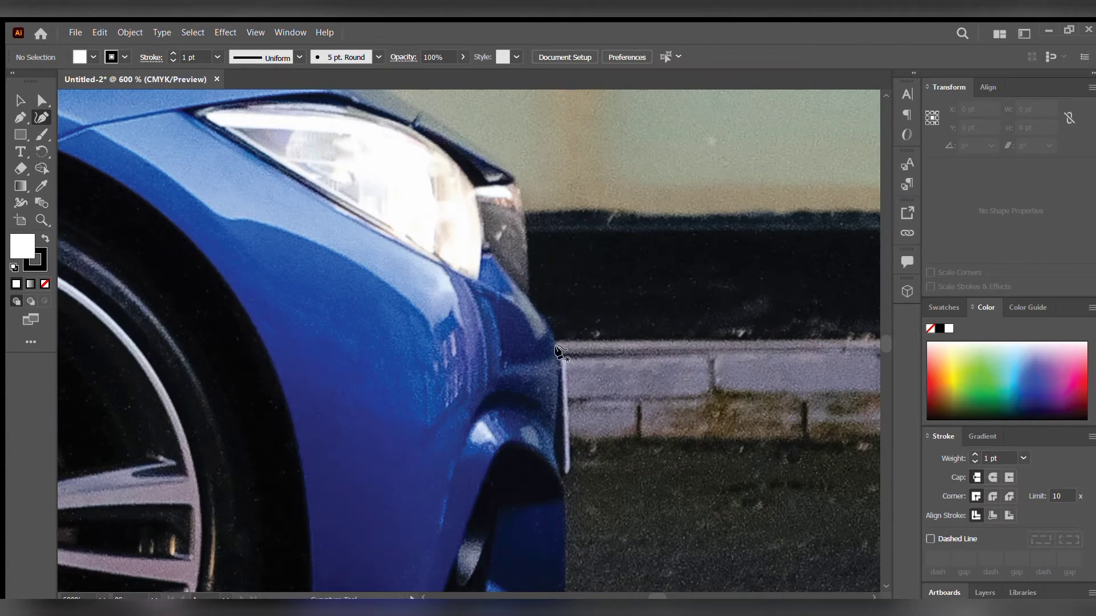
left_click(558, 354)
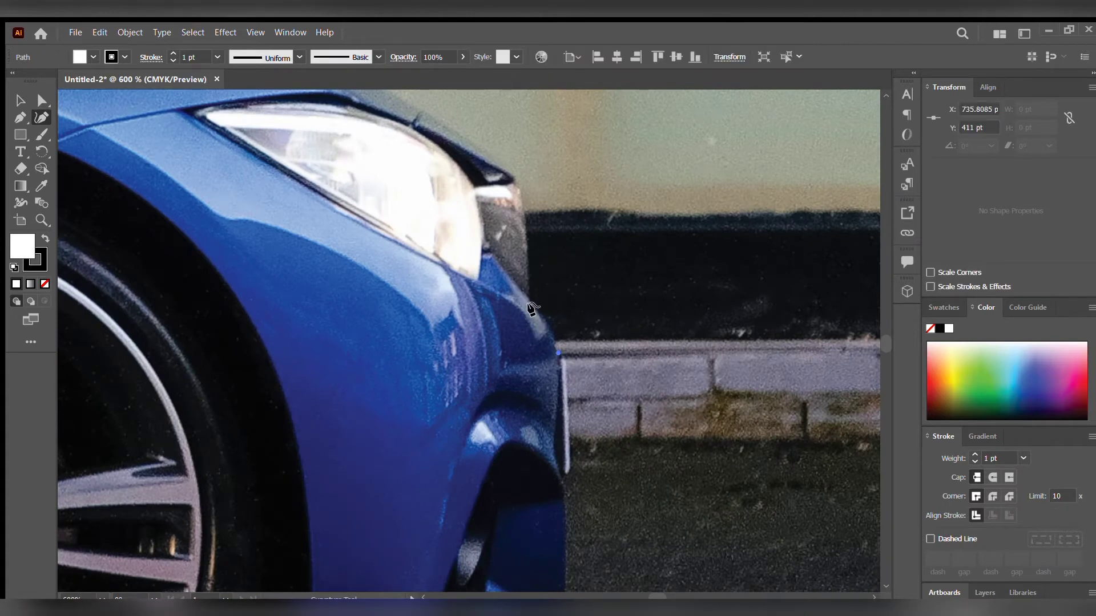
key("Escape")
- Trace Pen anchors from the bumper edge up to the headlight corner
left_click(23, 120)
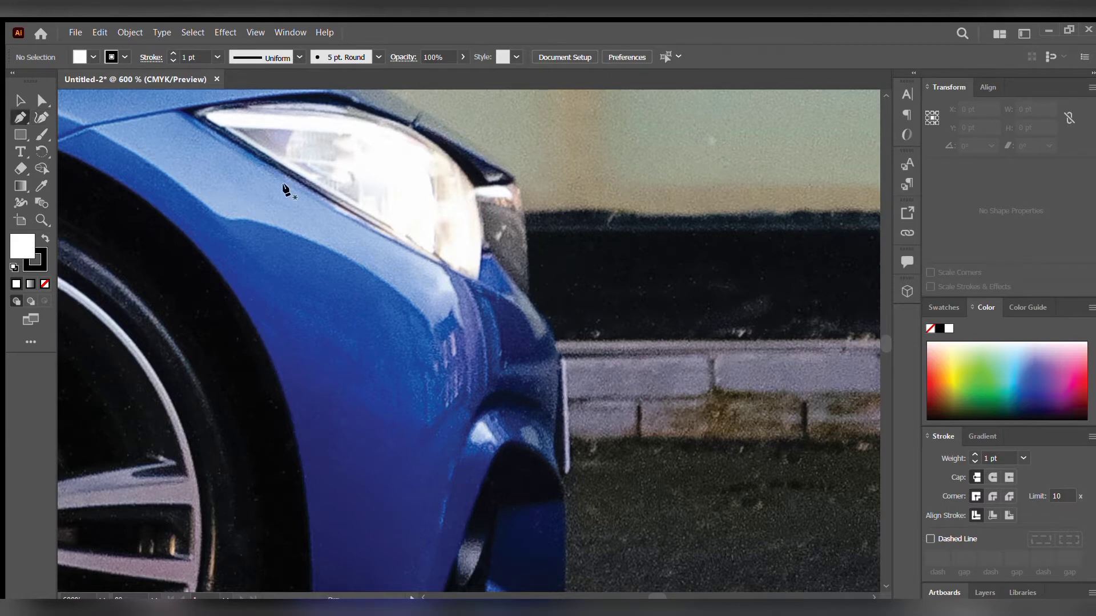
left_click(557, 355)
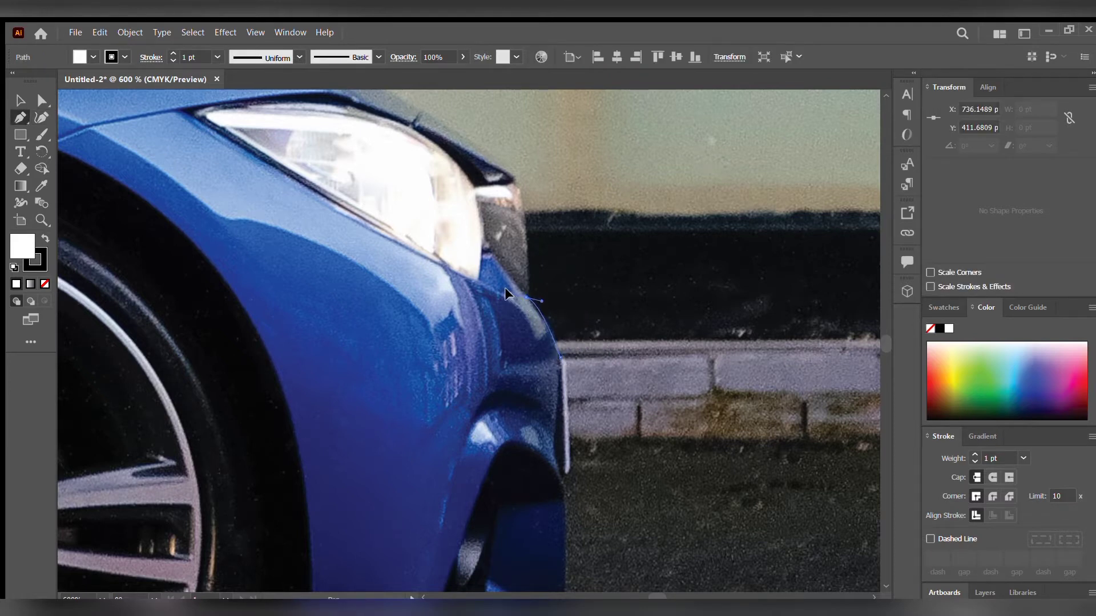
left_click_drag(505, 294, 497, 276)
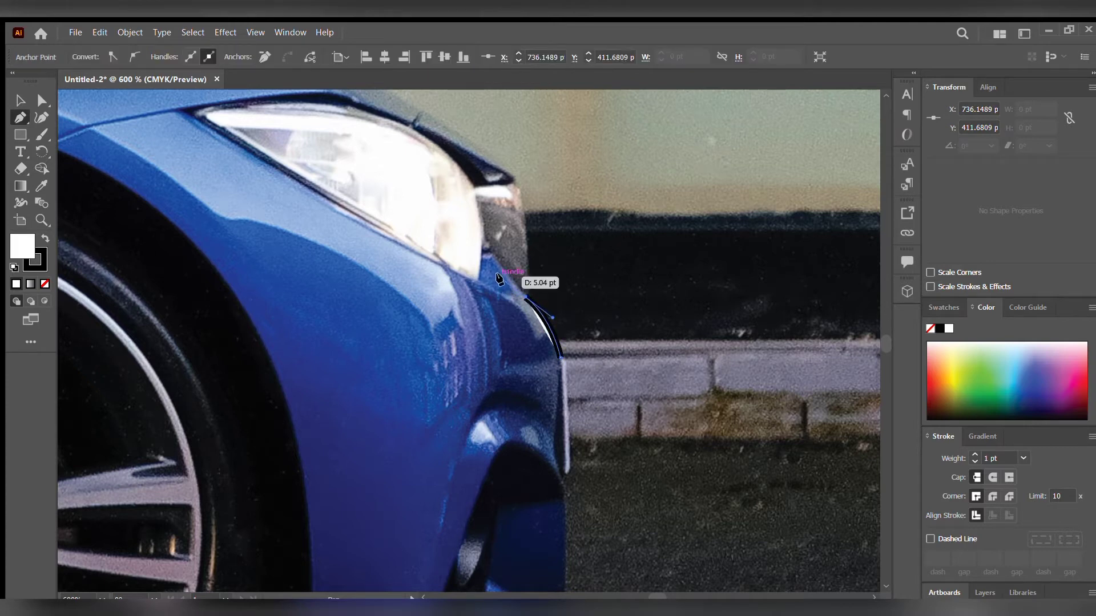
left_click(524, 294)
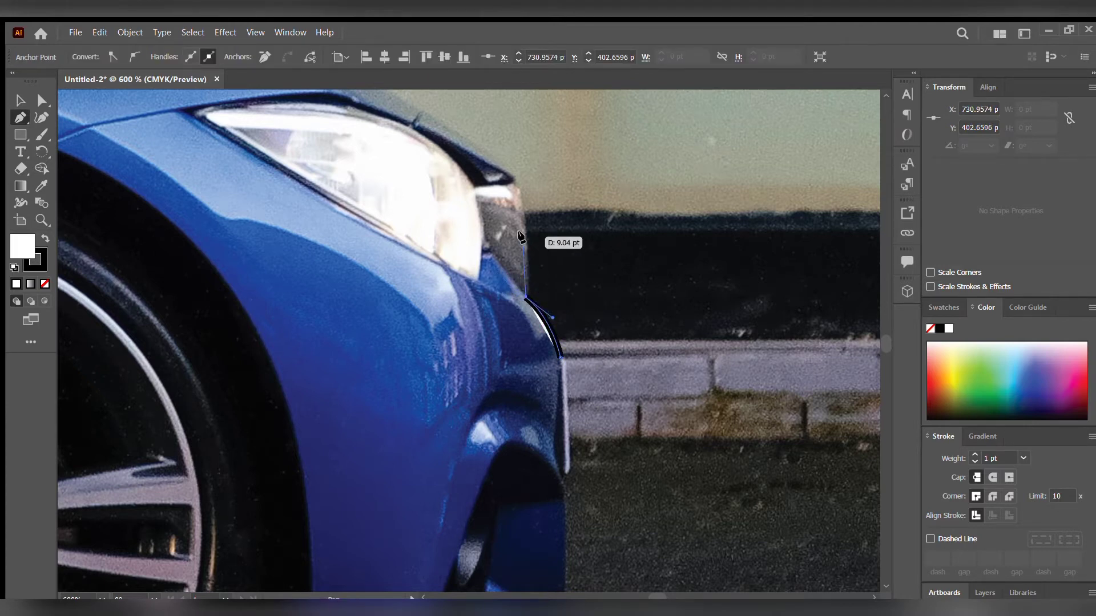
left_click(512, 177)
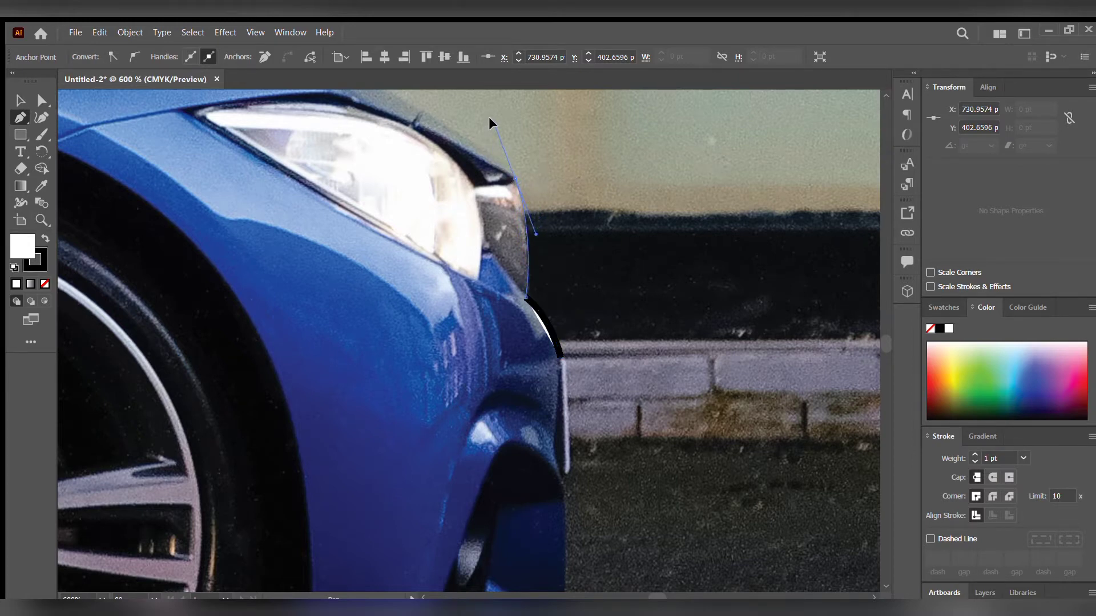
left_click_drag(484, 118, 489, 119)
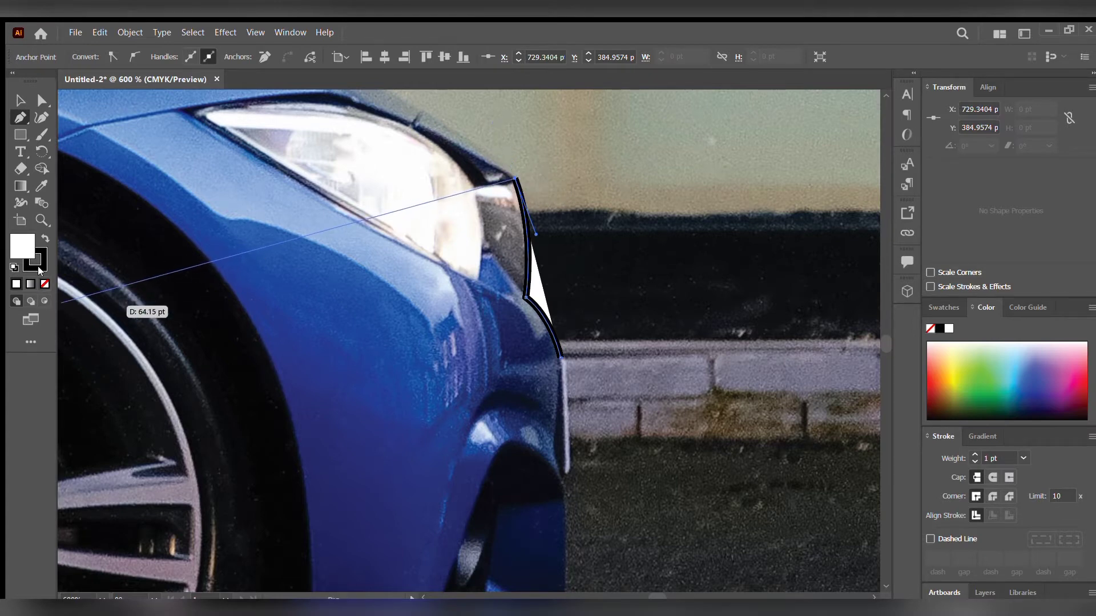
- Set the traced path's fill to None
left_click(45, 283)
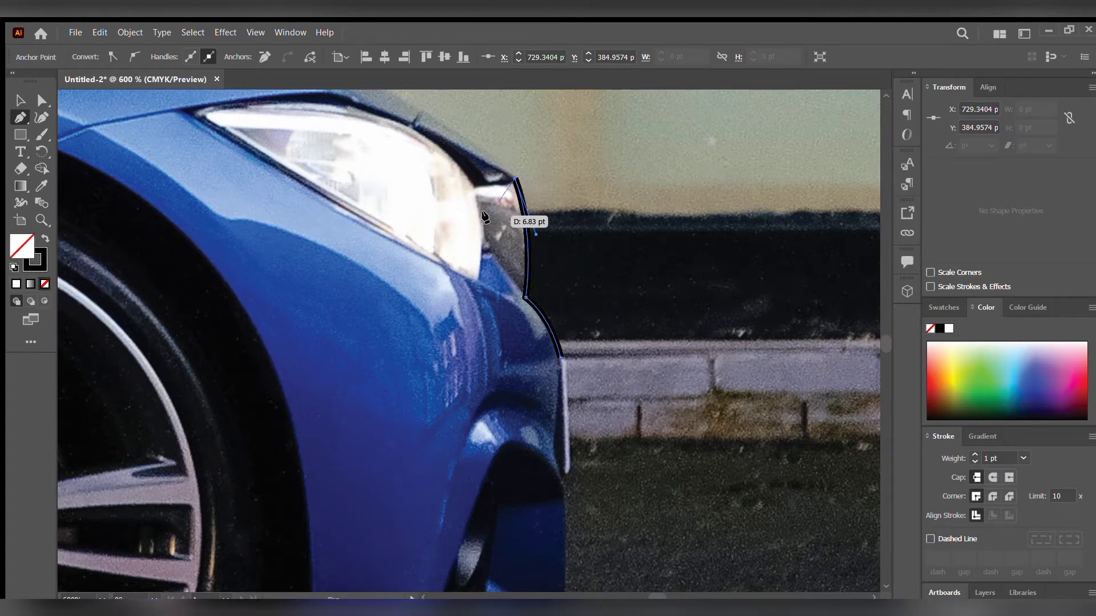
scroll(348, 199, "up", 3)
scroll(349, 194, "up", 2)
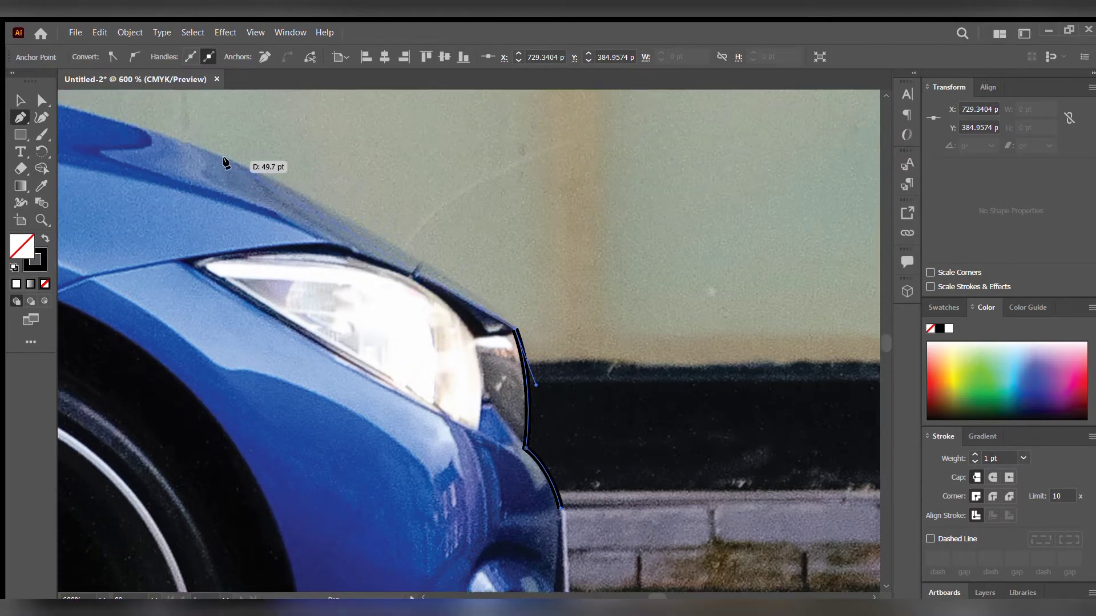
- Trace curved anchors along the hood line, dropping the outgoing handle
left_click_drag(187, 142, 143, 154)
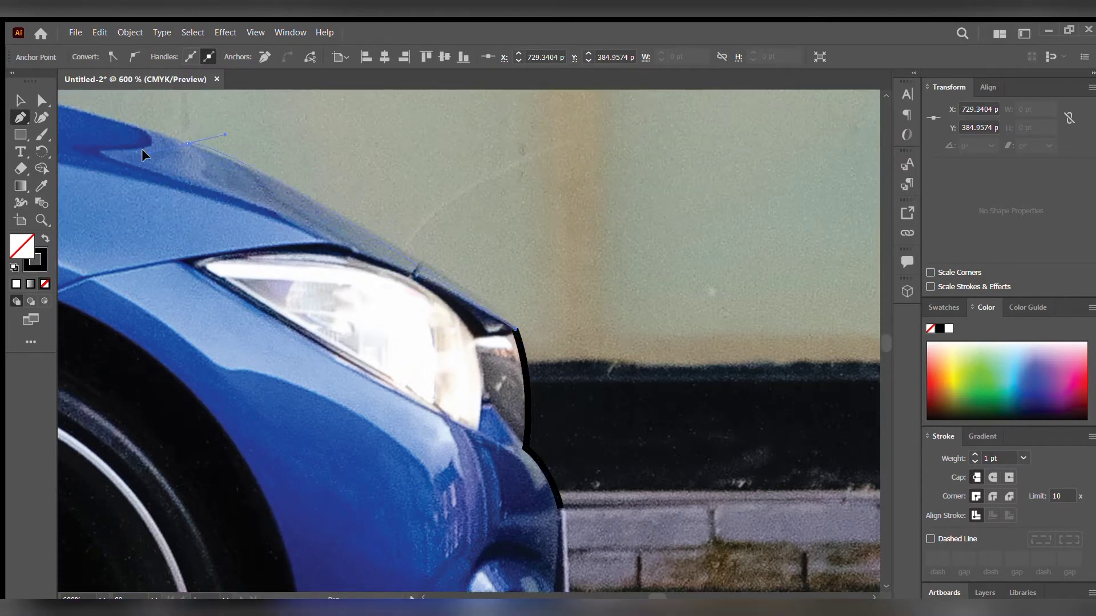
left_click_drag(83, 126, 73, 119)
left_click_drag(199, 211, 757, 413)
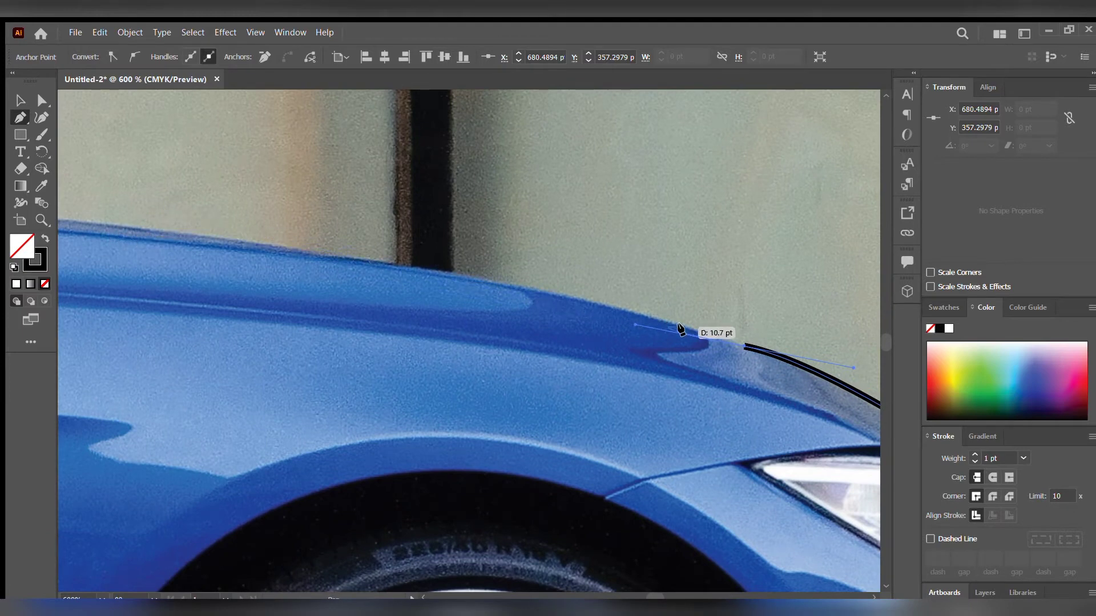
left_click(742, 346)
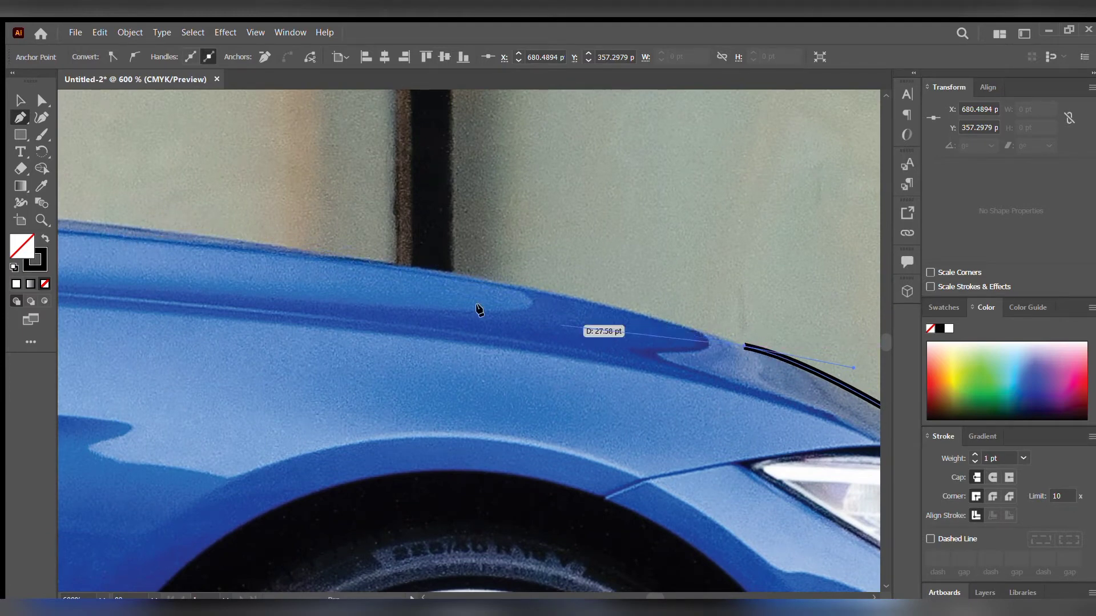
left_click(135, 227, "ctrl")
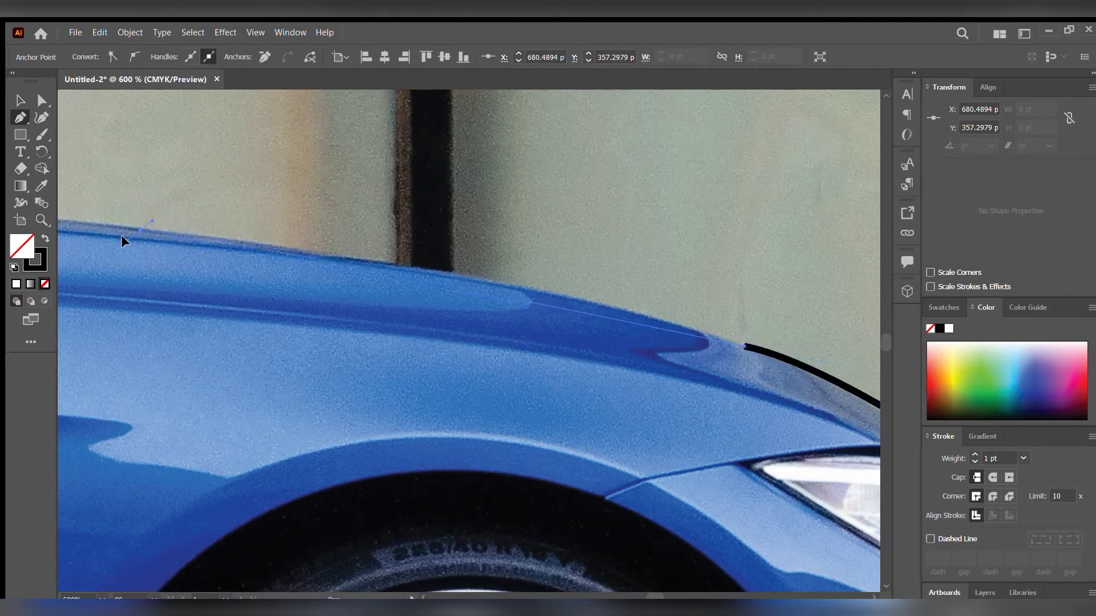
scroll(63, 230, "left", 5)
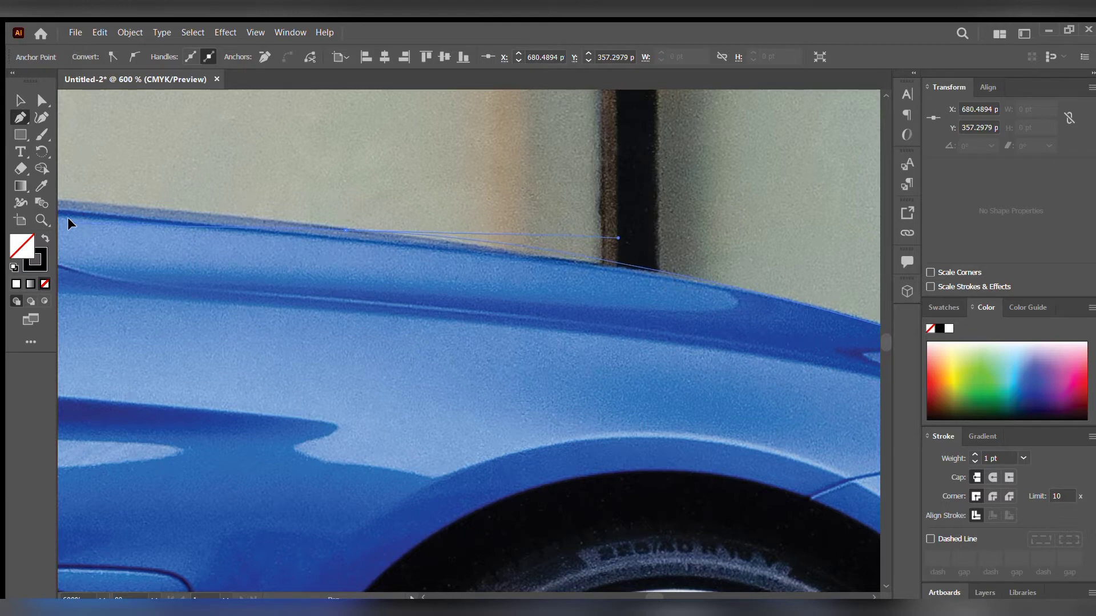
scroll(486, 260, "down", 2, "alt")
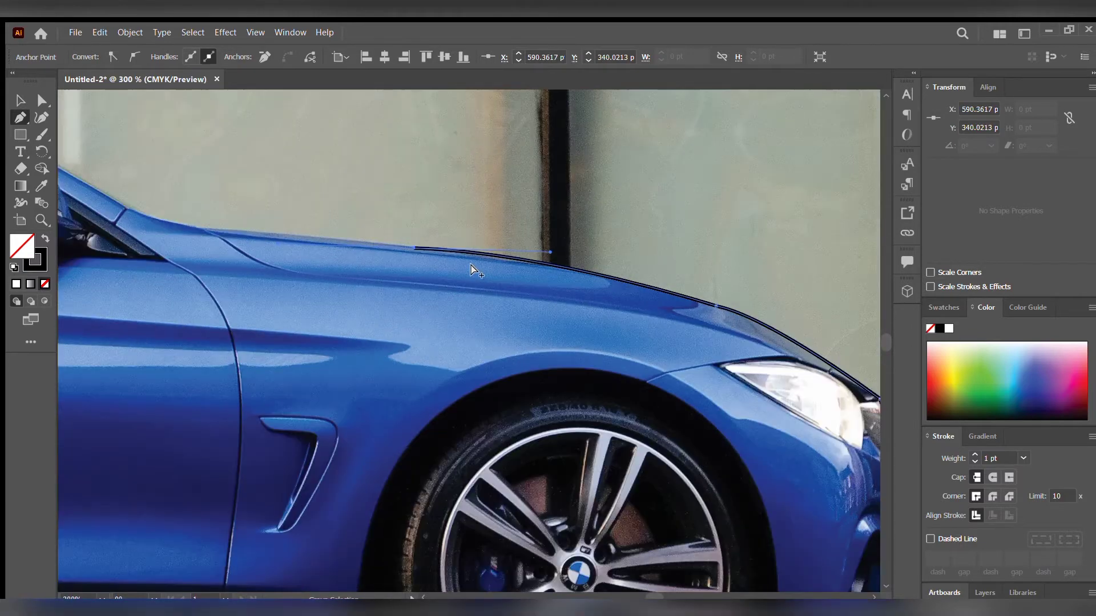
scroll(486, 259, "down", 1, "alt")
scroll(606, 313, "up", 1, "alt")
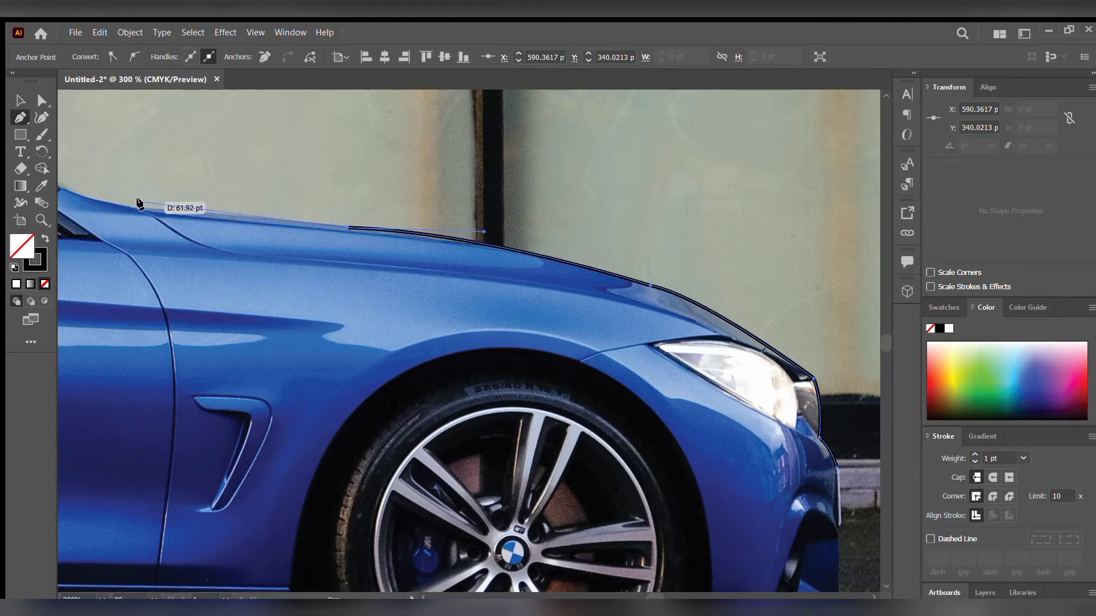
- Continue the outline up the A-pillar beside the mirror, then zoom out
left_click_drag(130, 207, 122, 268)
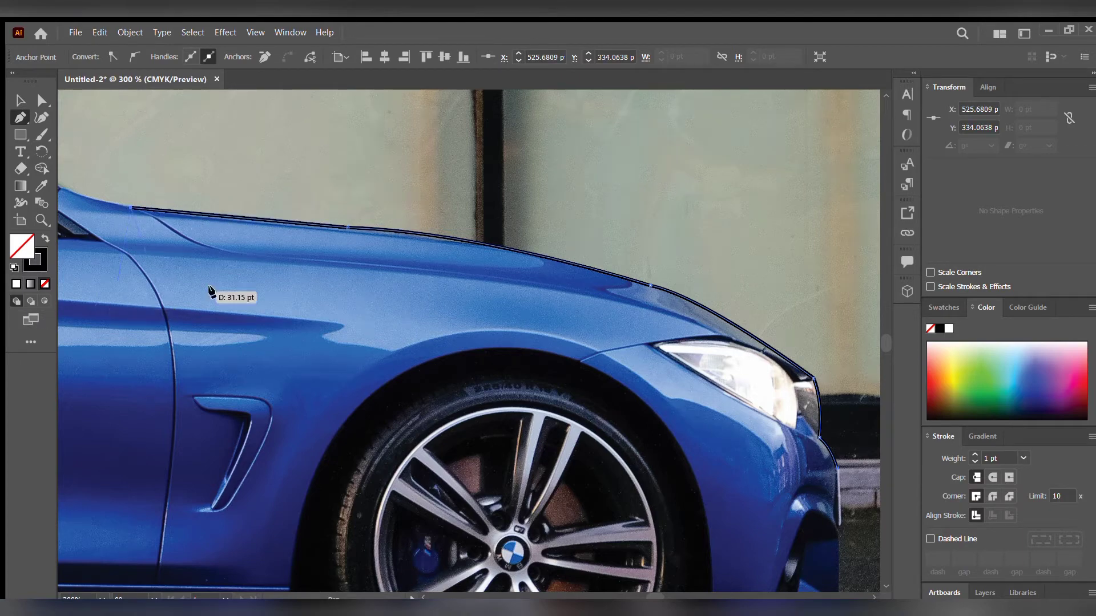
mouse_move(217, 285)
left_mouse_down()
mouse_move(668, 452)
mouse_move(583, 443)
left_mouse_up()
scroll(668, 452, "up", 2)
scroll(583, 444, "up", 3)
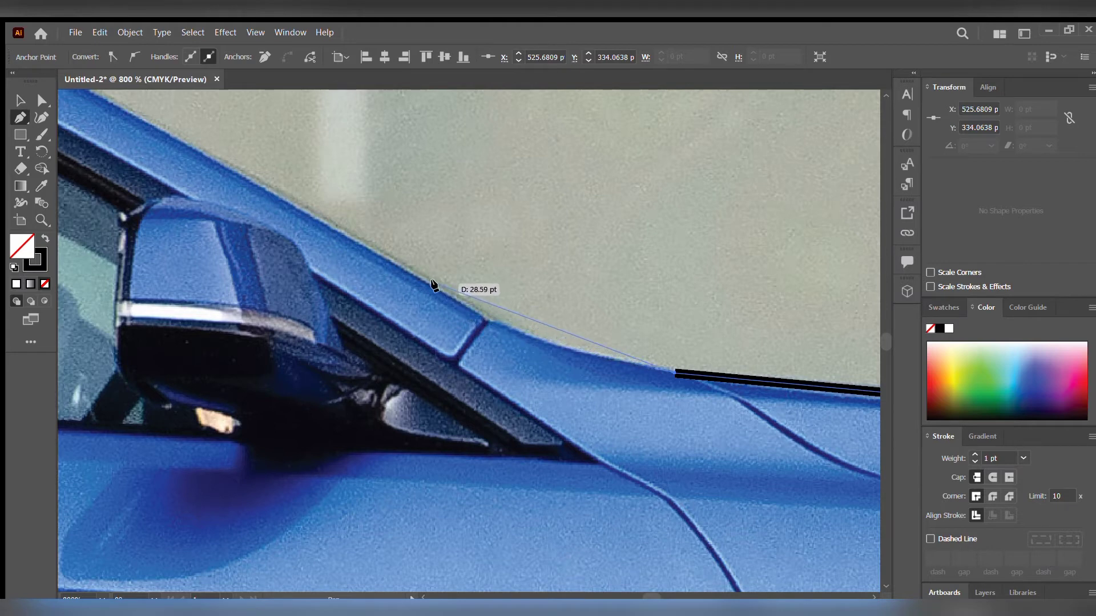
left_click_drag(446, 301, 353, 229)
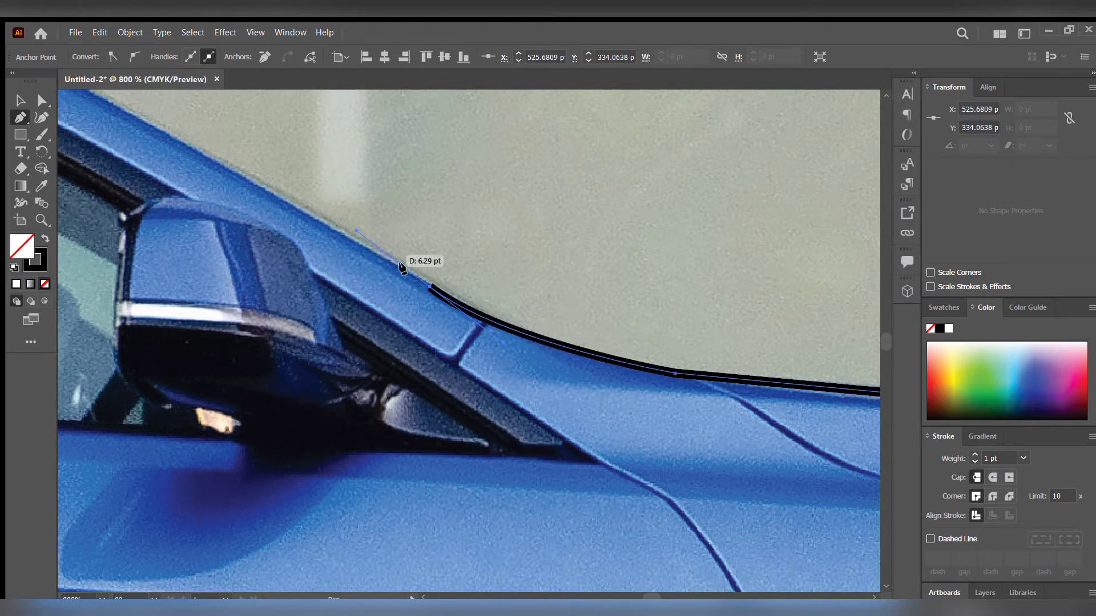
left_click(430, 287)
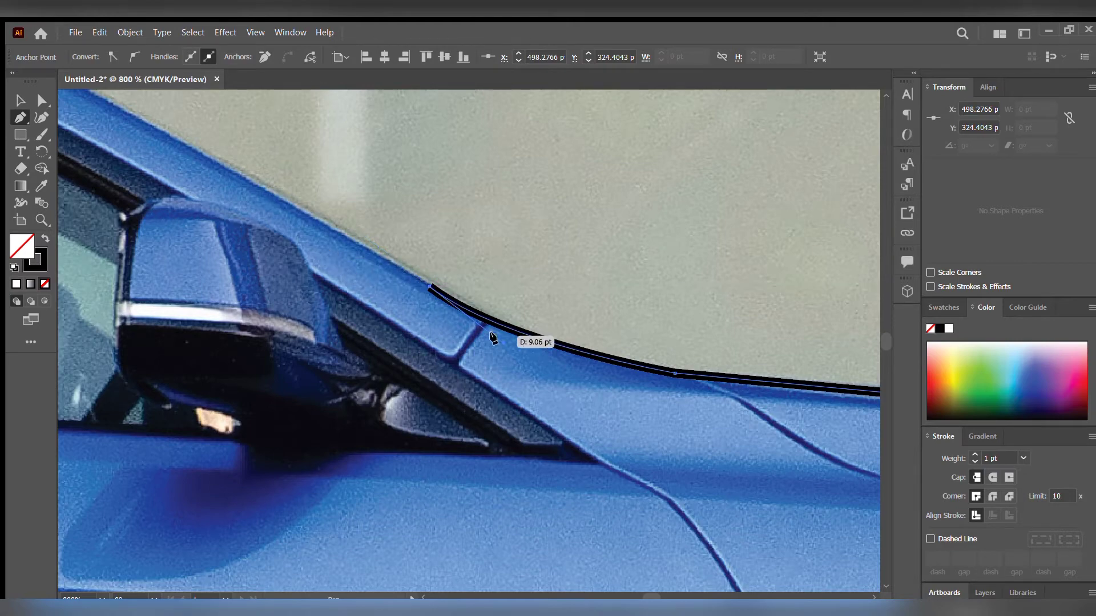
key("ctrl+minus")
key("ctrl+minus")
key("ctrl+minus")
key("ctrl+minus")
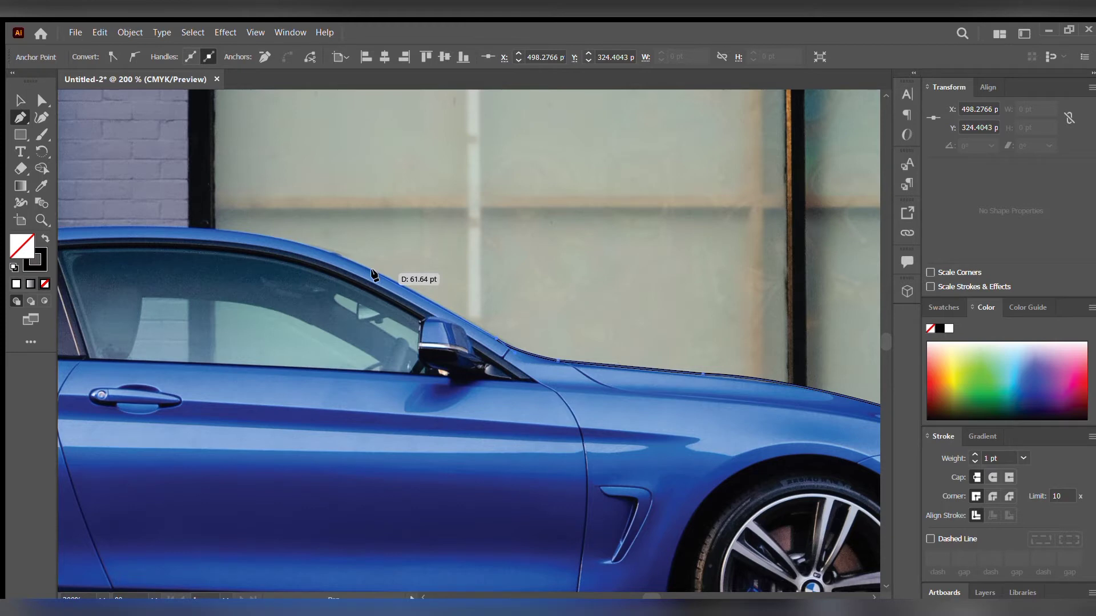
- Reselect the traced path and resume drawing from its end anchor
left_click(372, 274, "ctrl")
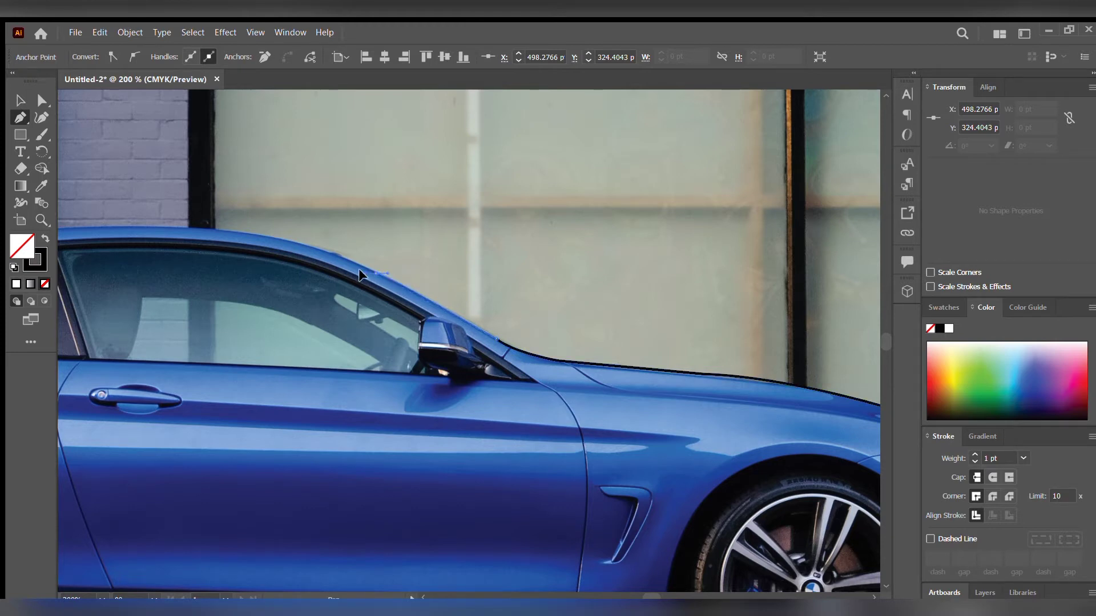
left_click(364, 274, "ctrl")
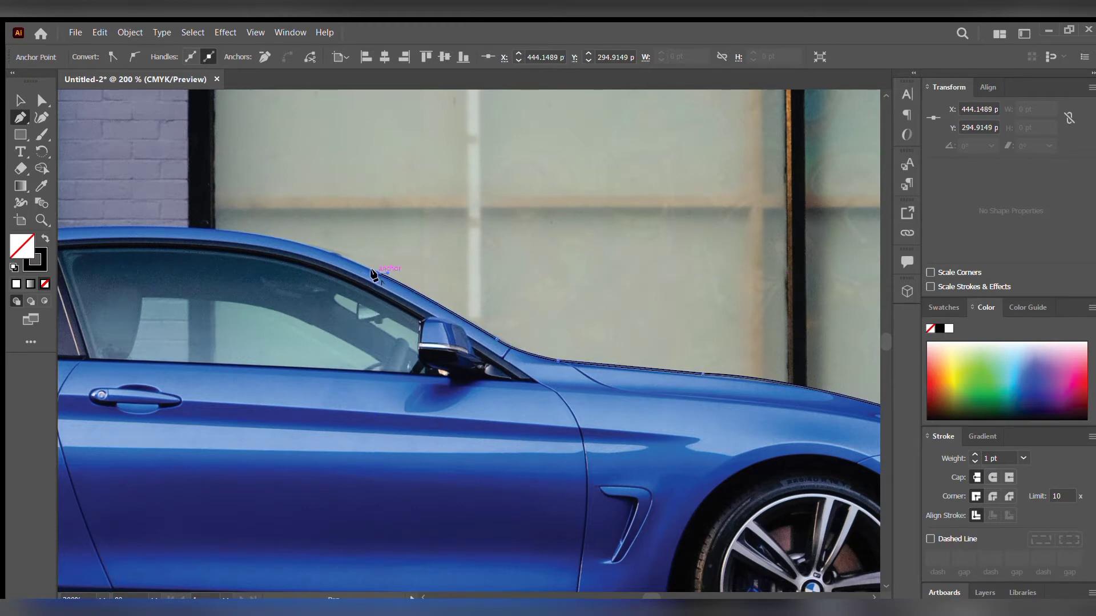
left_click(371, 274)
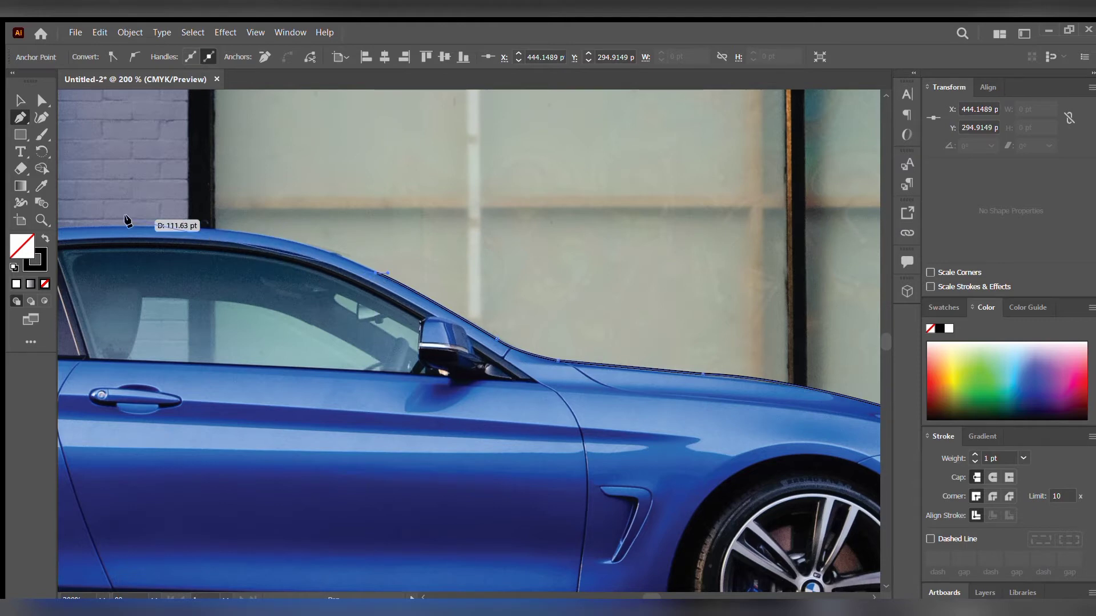
scroll(43, 234, "left", 2)
scroll(269, 237, "left", 8)
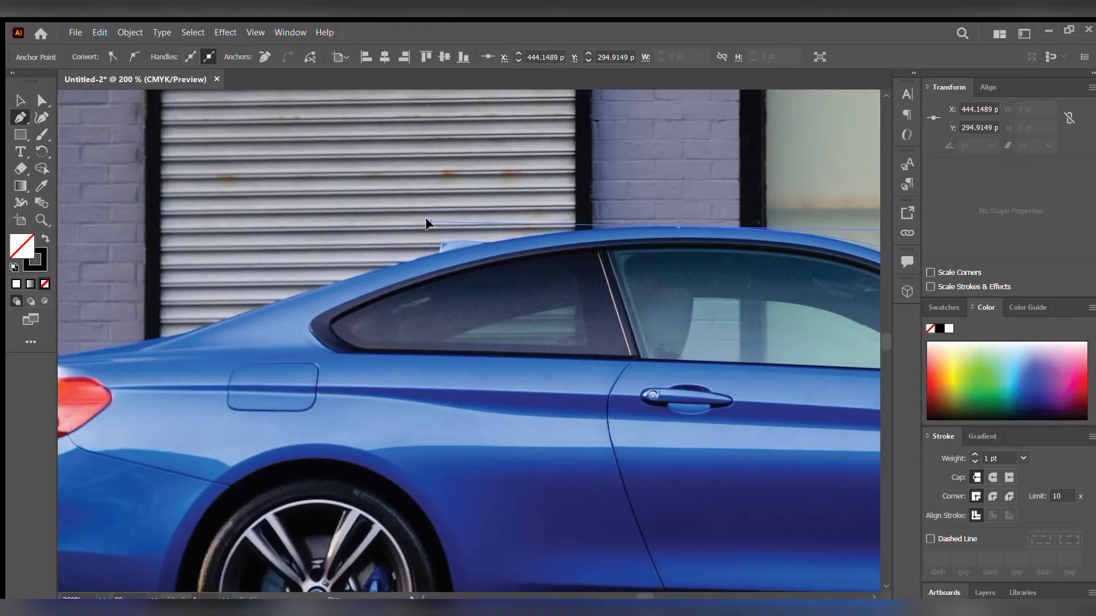
- Add anchors along the roof curve toward the rear window and taillight
left_click_drag(509, 228, 496, 231)
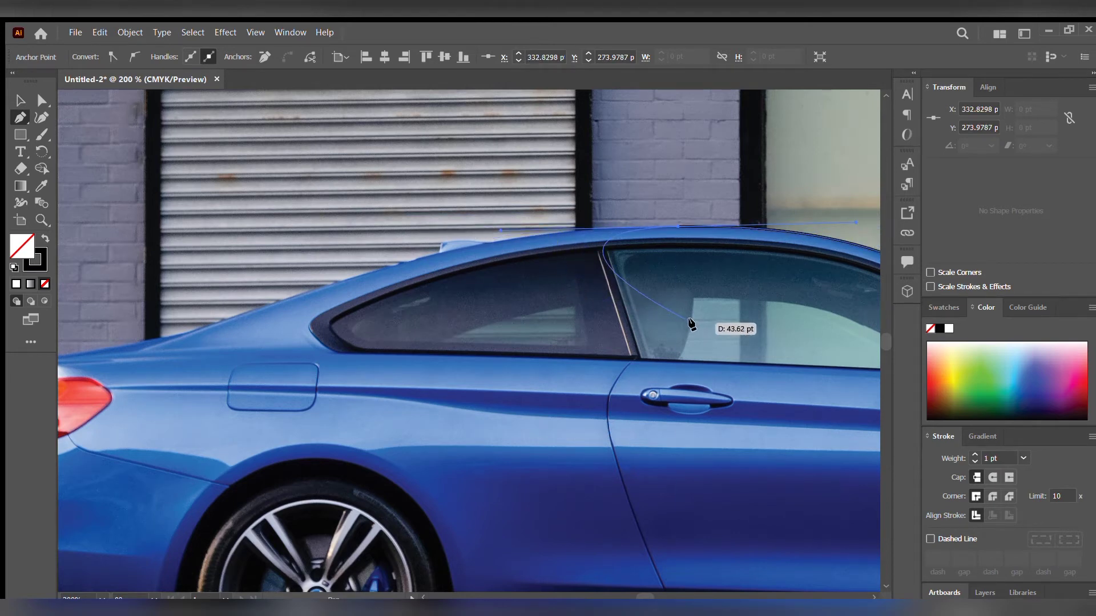
left_click_drag(691, 317, 554, 317)
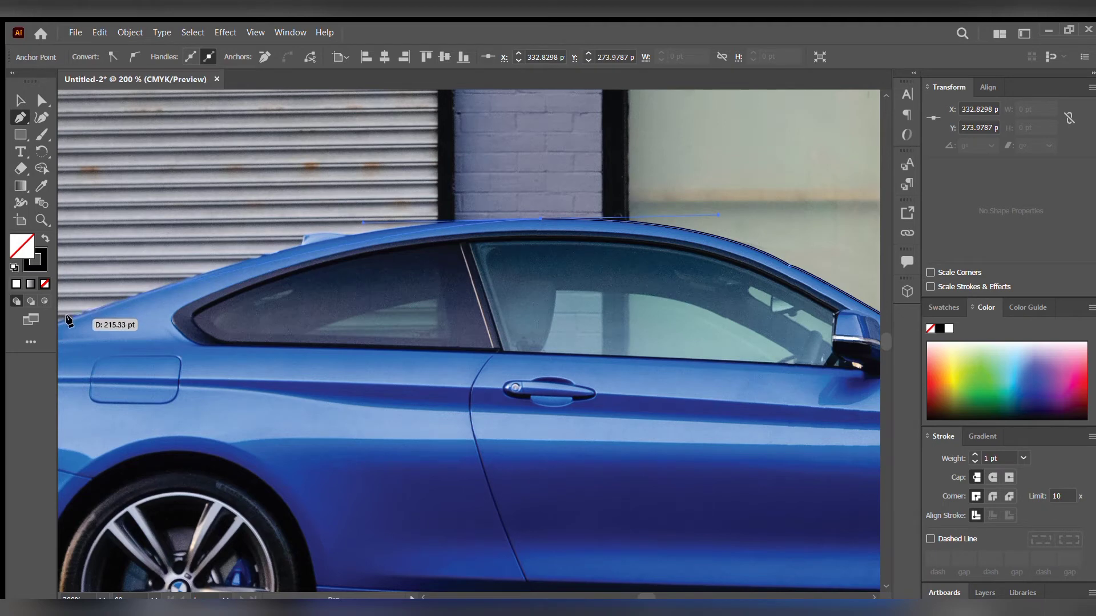
left_click(540, 218)
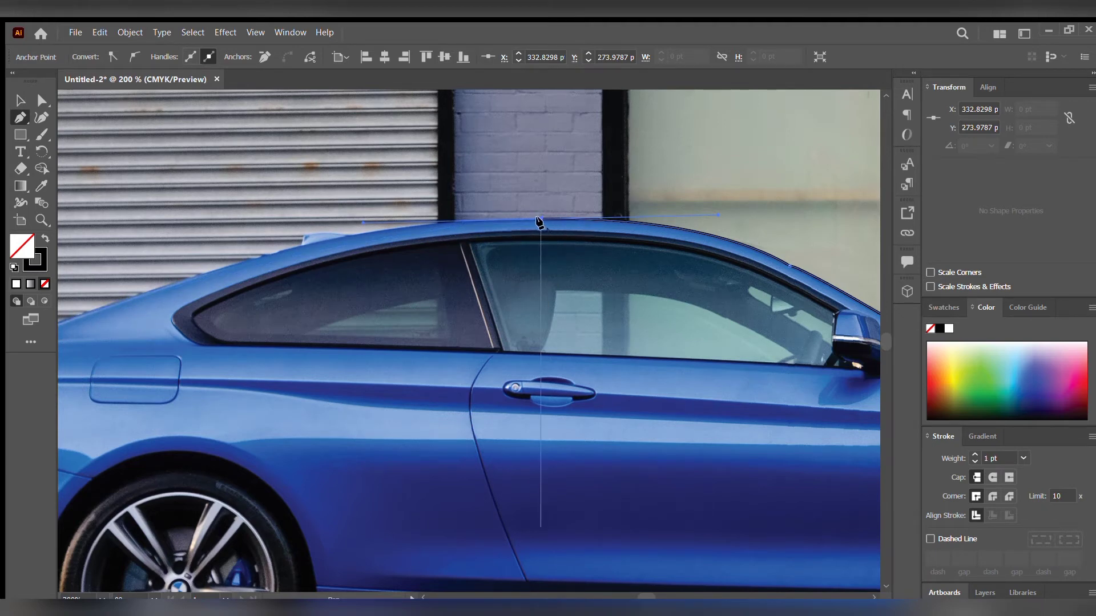
left_click_drag(380, 388, 582, 400)
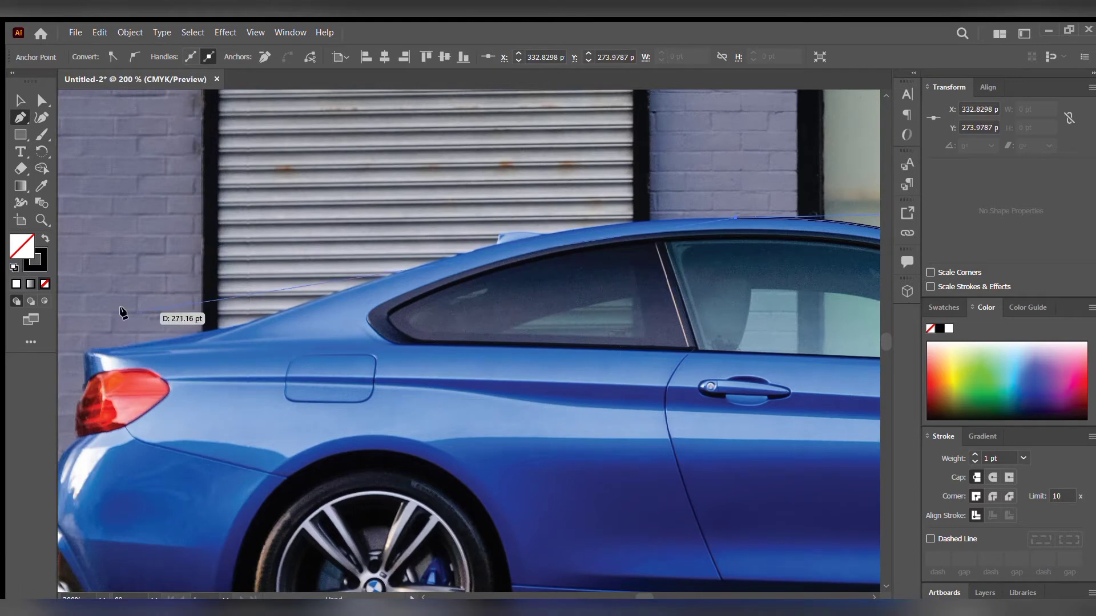
left_click(204, 330, "ctrl")
scroll(87, 402, "left", 5)
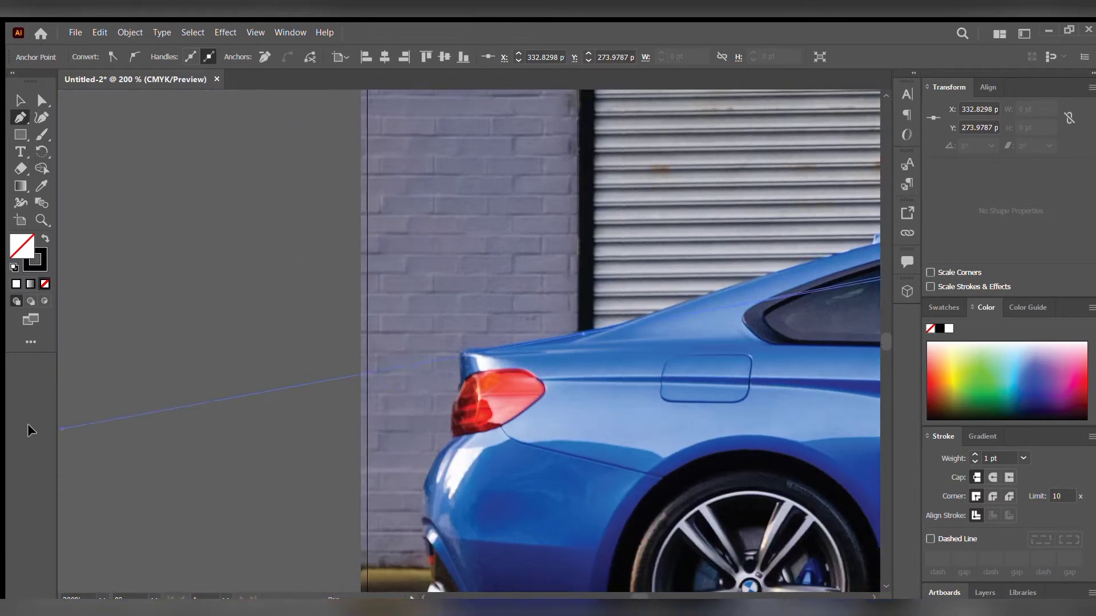
scroll(289, 453, "down", 2)
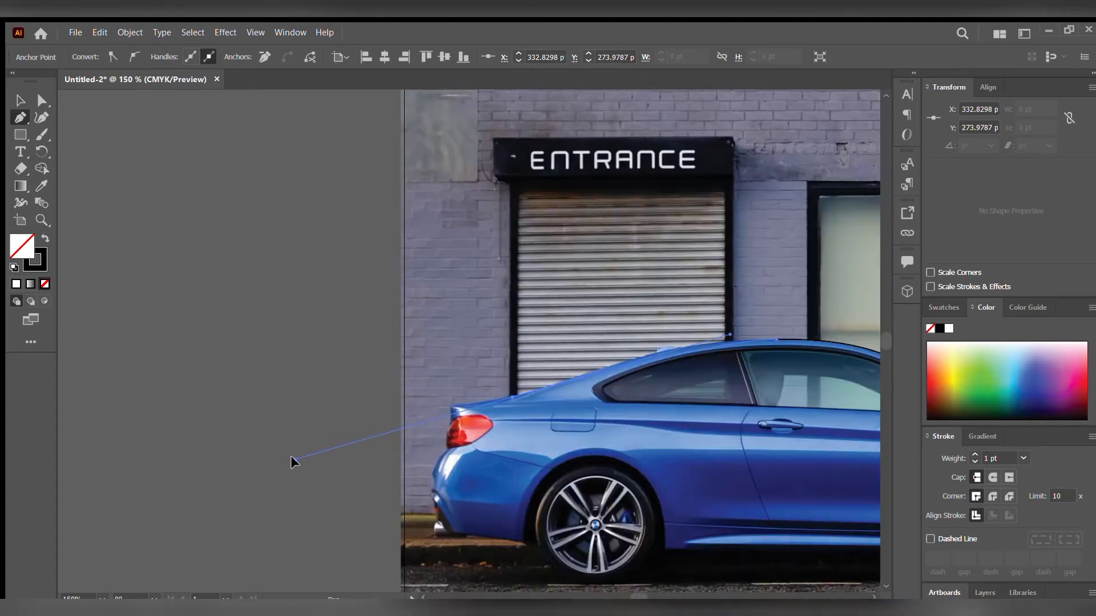
scroll(290, 456, "down", 3)
scroll(292, 456, "up", 2)
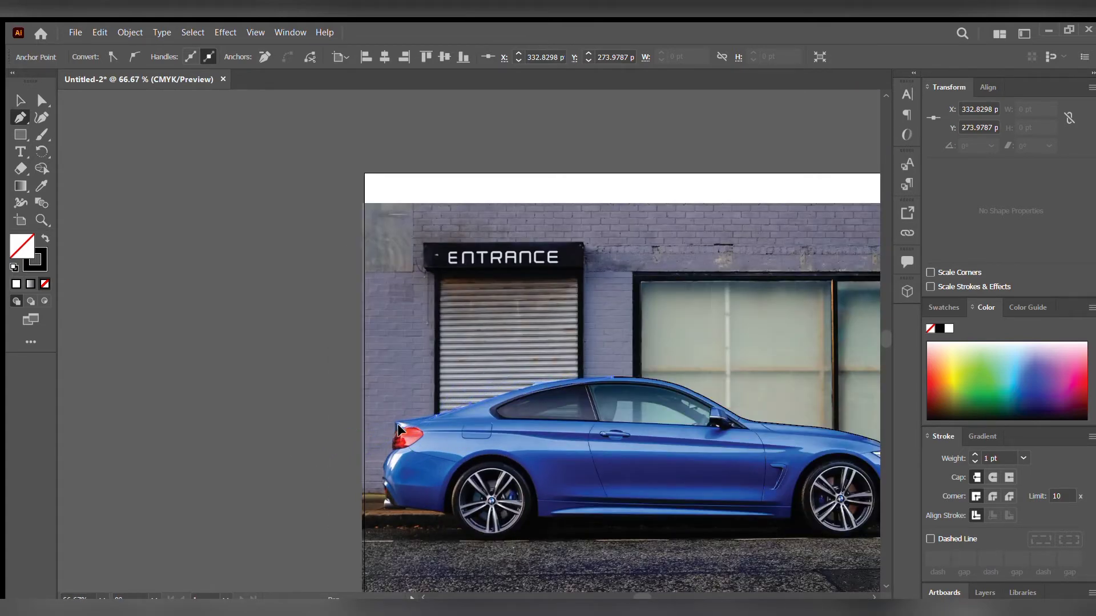
- Extend the outline past the car's rear and zoom into the trunk area
left_click(330, 453)
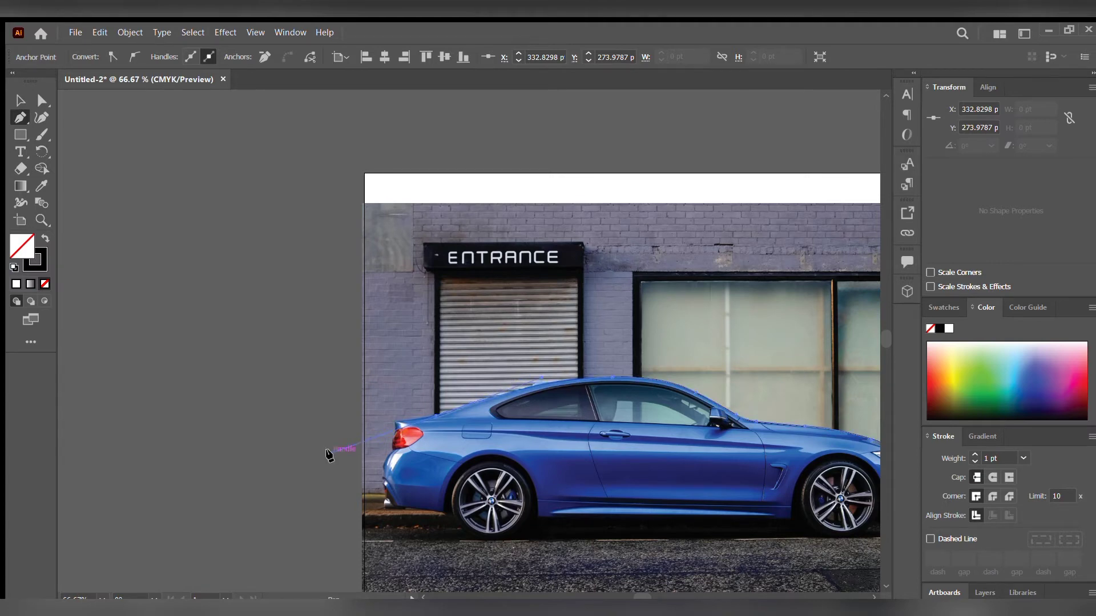
scroll(666, 369, "up", 2)
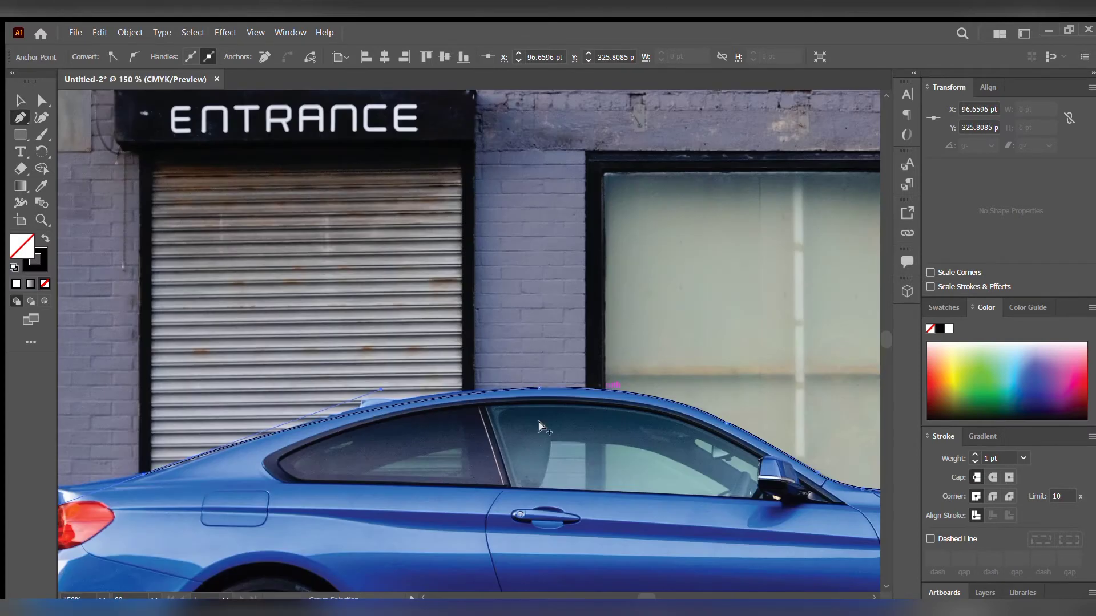
scroll(380, 423, "up", 2)
scroll(392, 411, "up", 1)
scroll(553, 305, "down", 1)
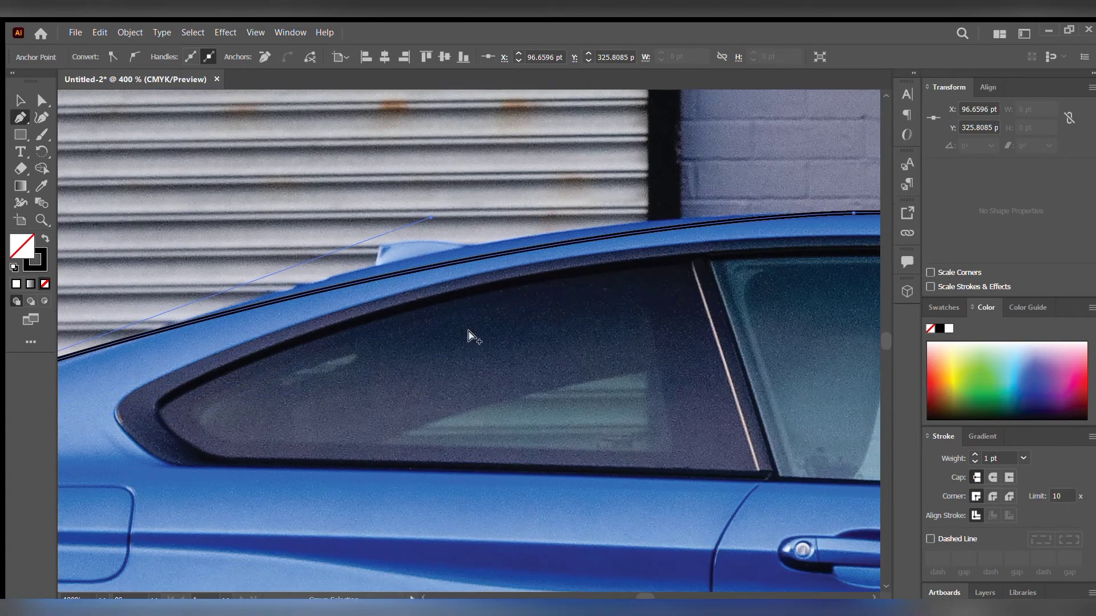
scroll(470, 335, "down", 1)
scroll(399, 354, "down", 2)
scroll(170, 422, "up", 2)
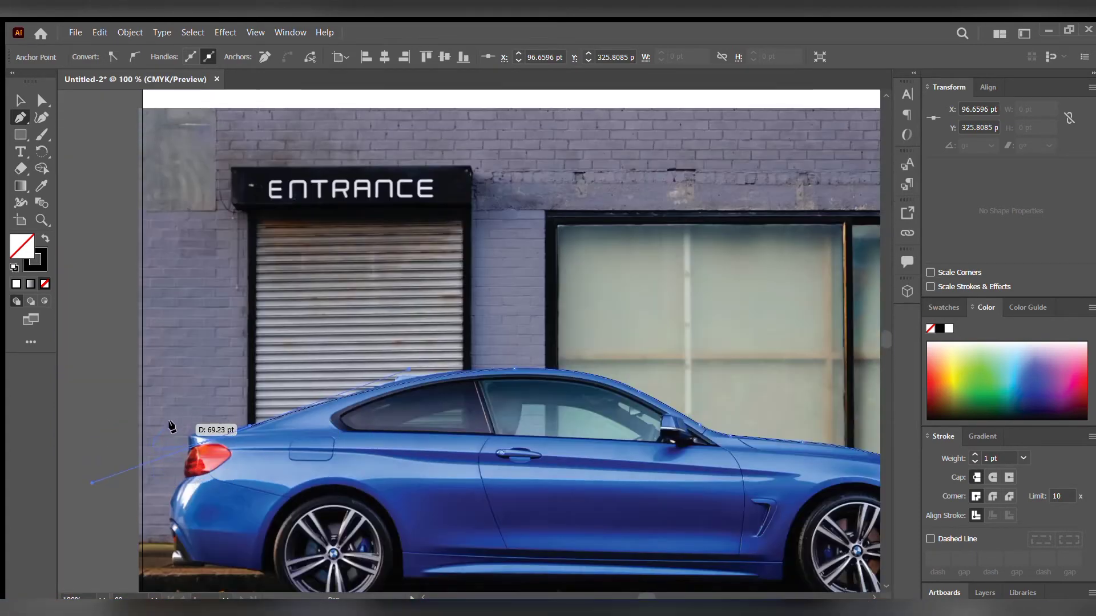
scroll(168, 468, "up", 1)
scroll(171, 465, "up", 1)
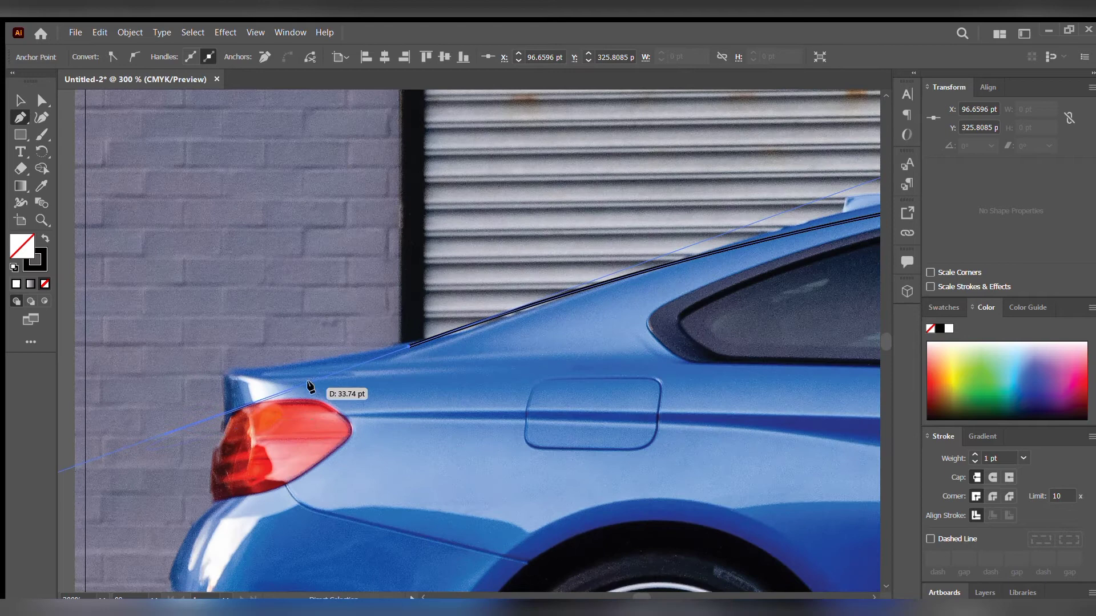
- Trace the trunk lid's rear corner straight down and around the taillight
left_click(408, 346)
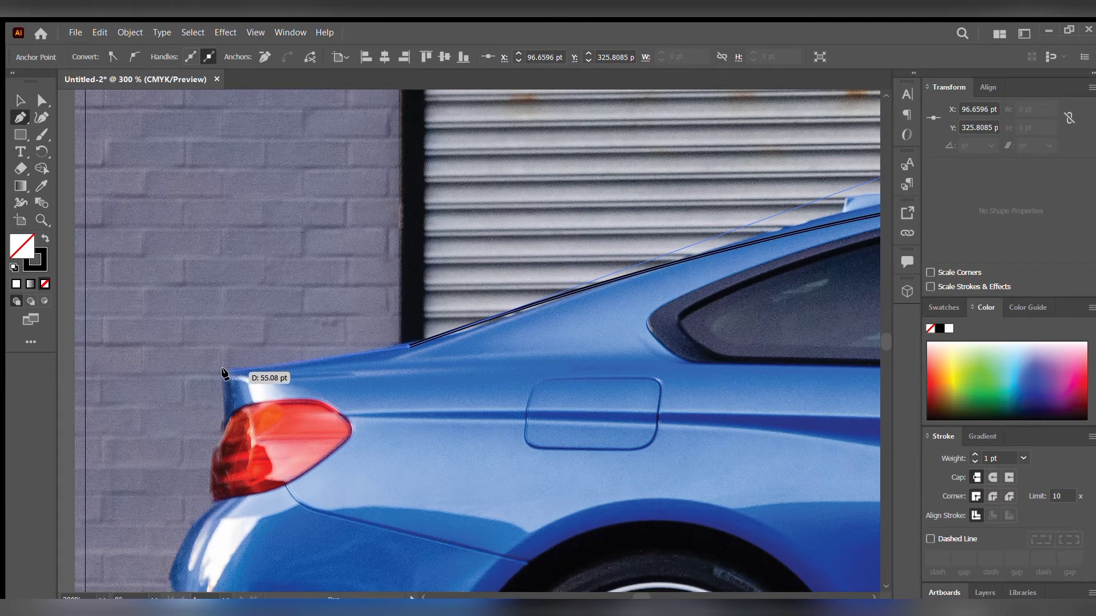
left_click(227, 372)
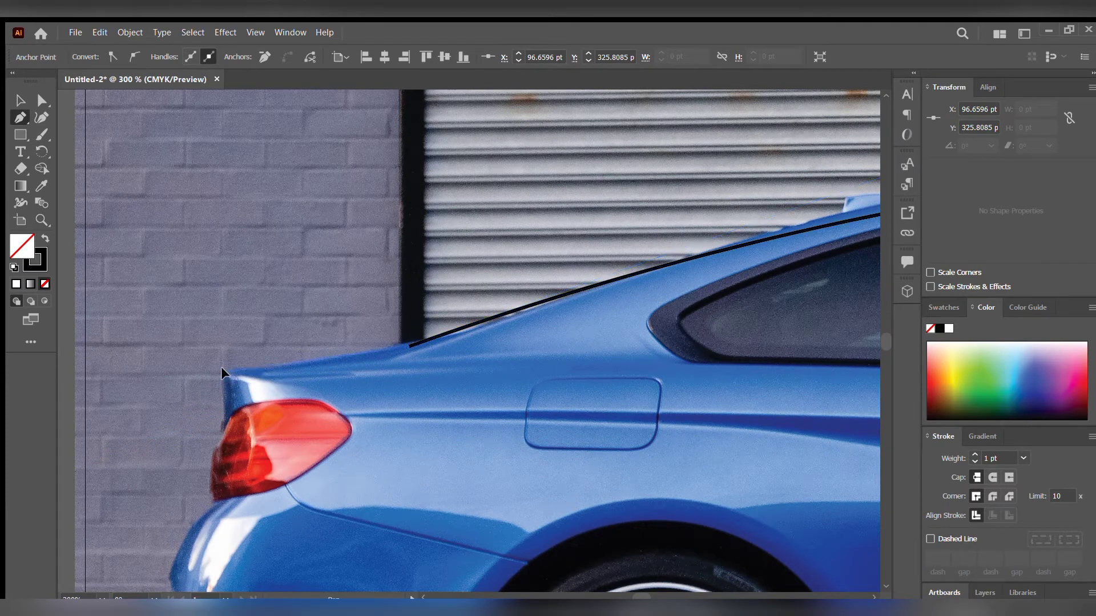
left_click(225, 422)
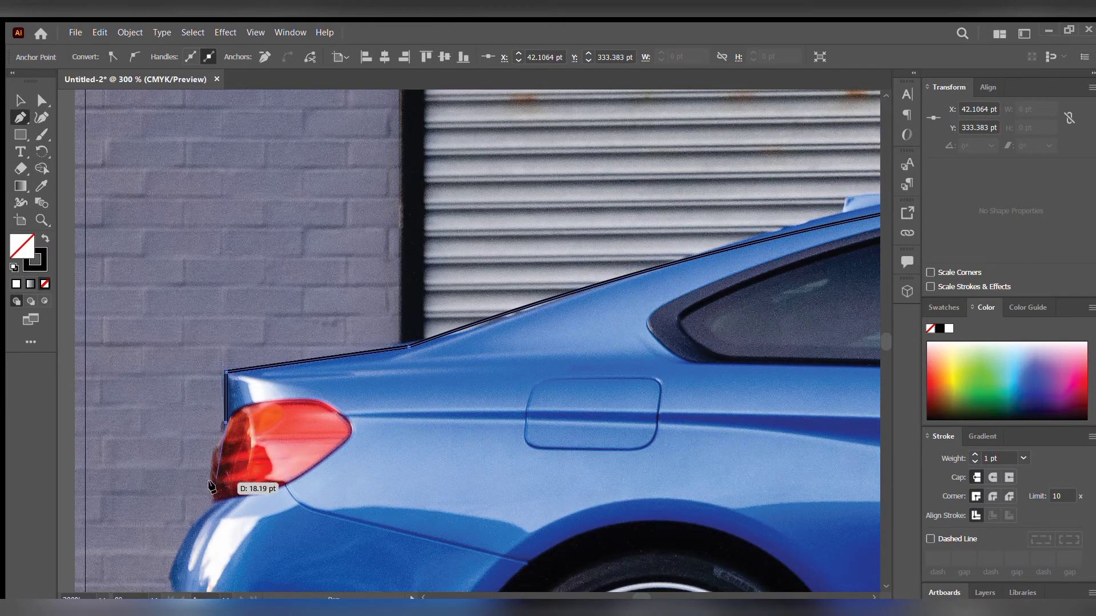
left_click_drag(206, 478, 206, 501)
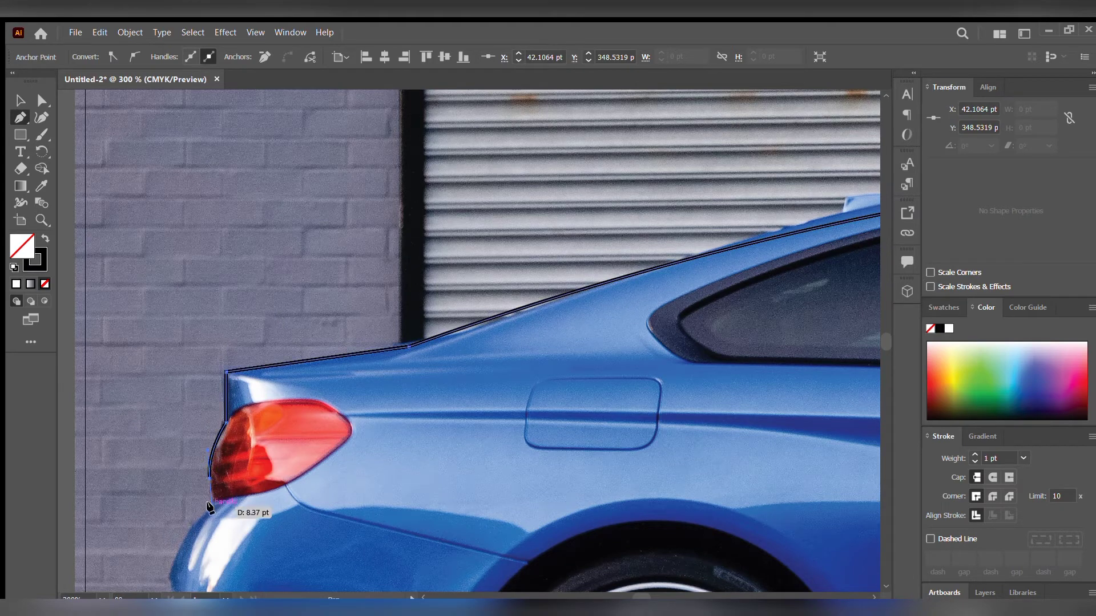
- Place anchors down the rear bumper corner below the taillight
scroll(191, 503, "down", 3)
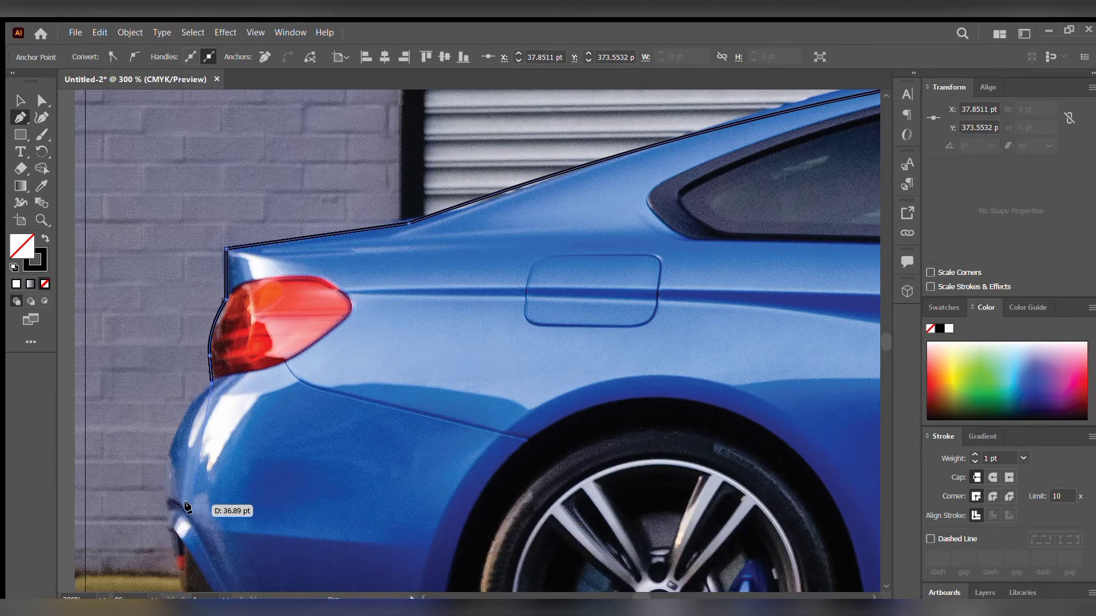
left_click(166, 459)
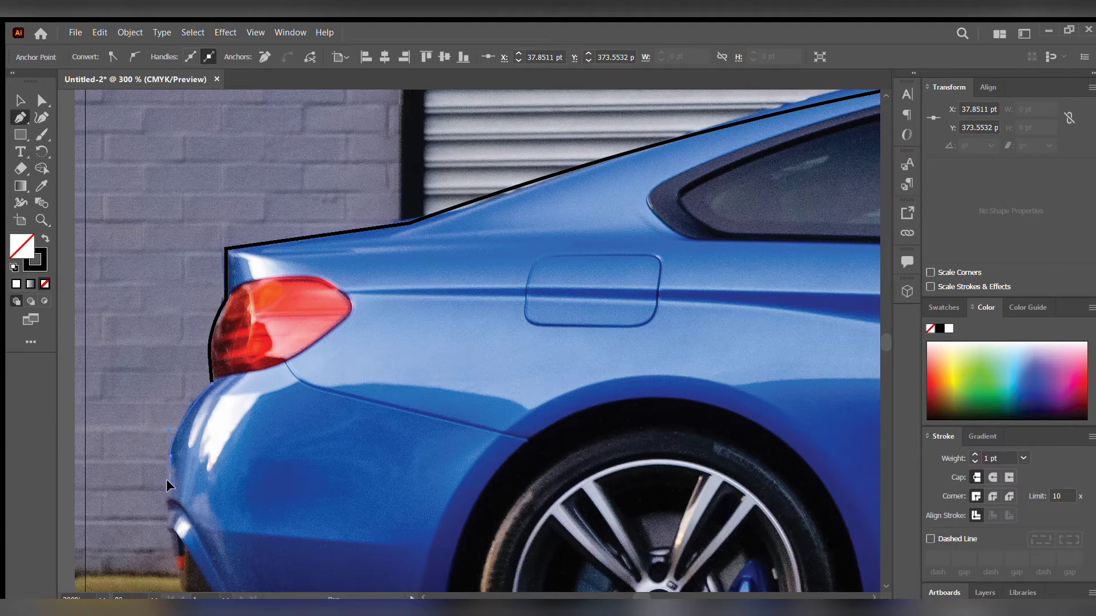
left_click_drag(166, 484, 166, 481)
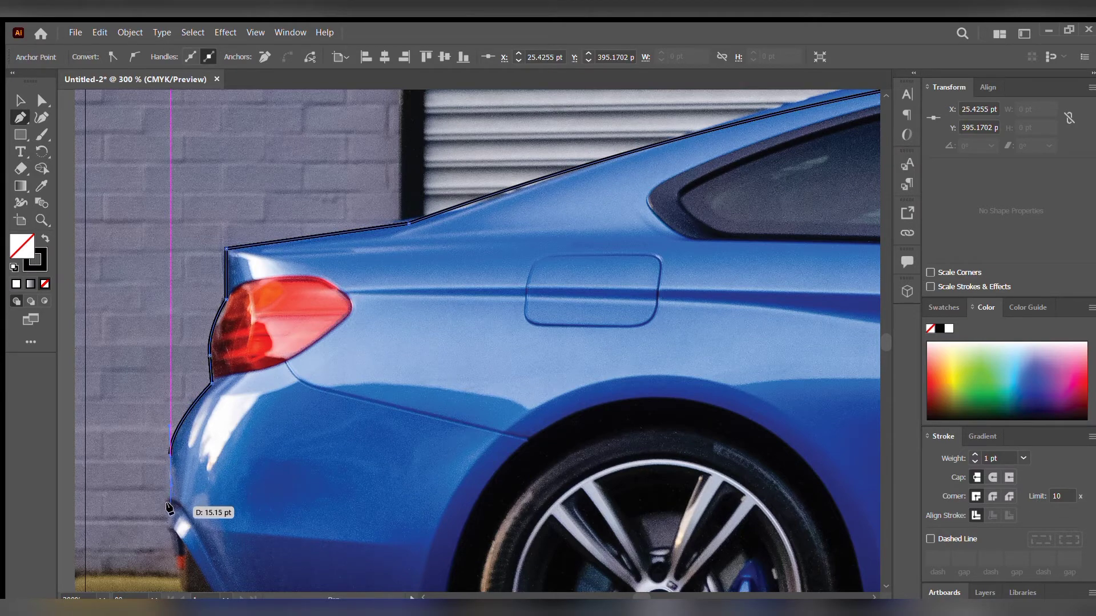
left_click(166, 503)
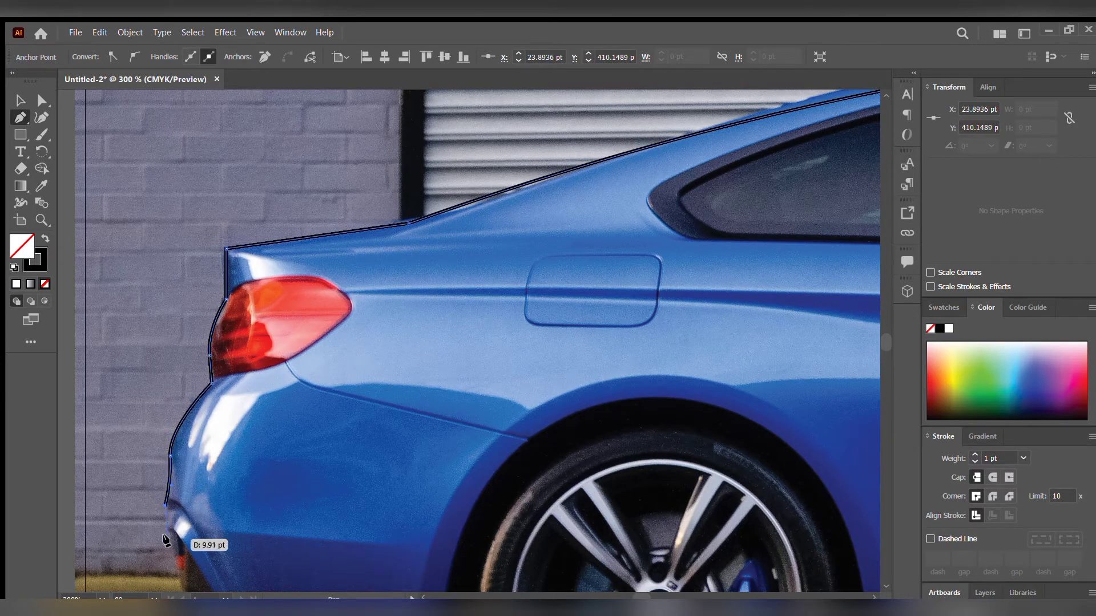
scroll(167, 533, "down", 4)
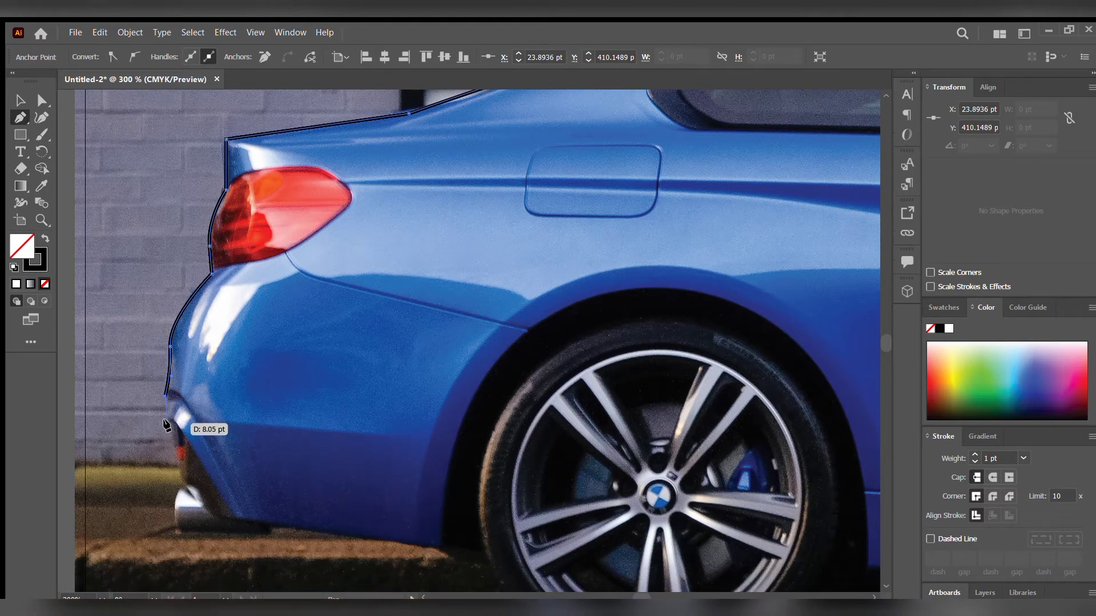
left_click(168, 422)
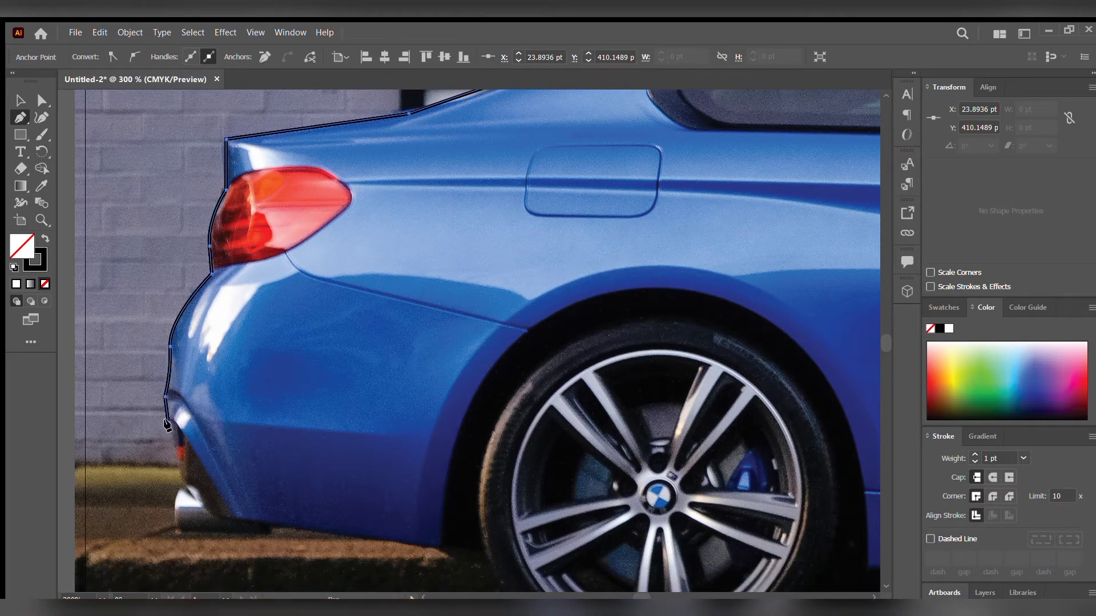
- Run the outline along the bumper's bottom edge to the rear wheel arch
left_click(180, 480)
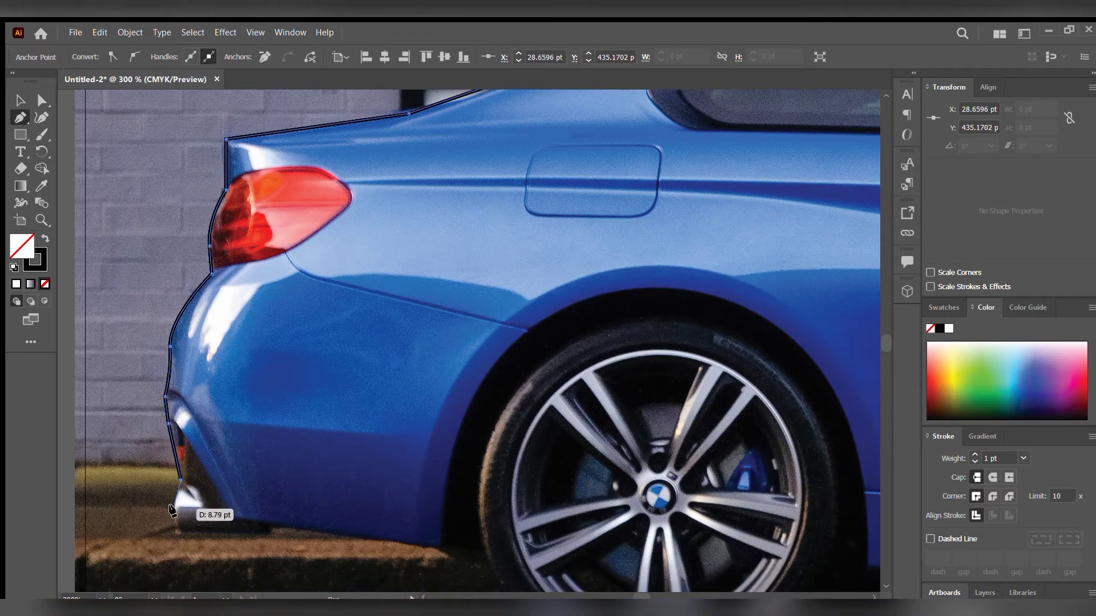
left_click(175, 529)
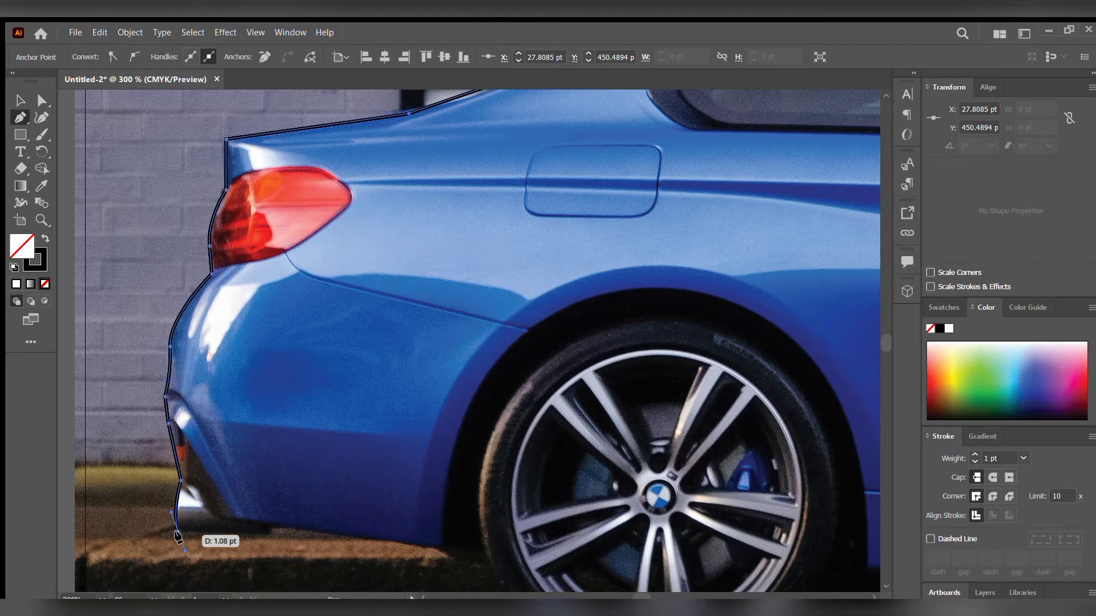
left_click(178, 532)
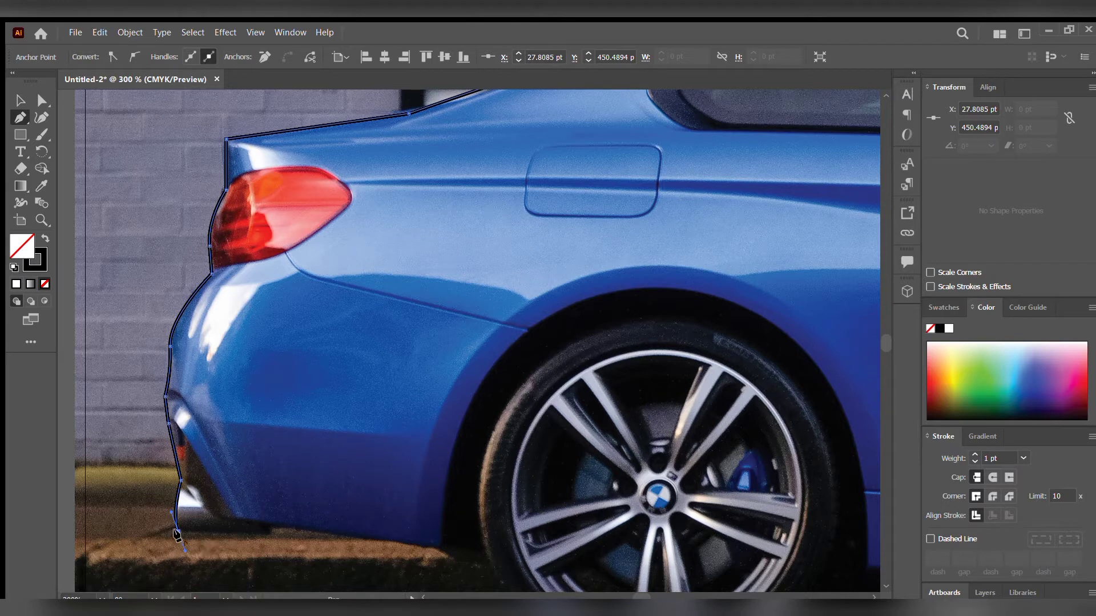
left_click(246, 531)
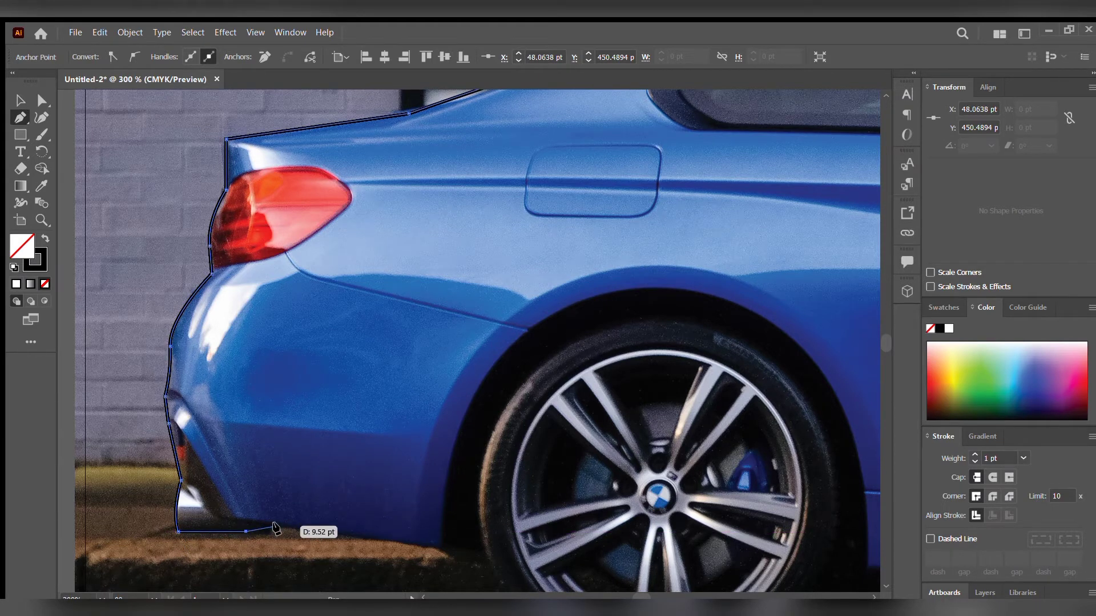
left_click(267, 526)
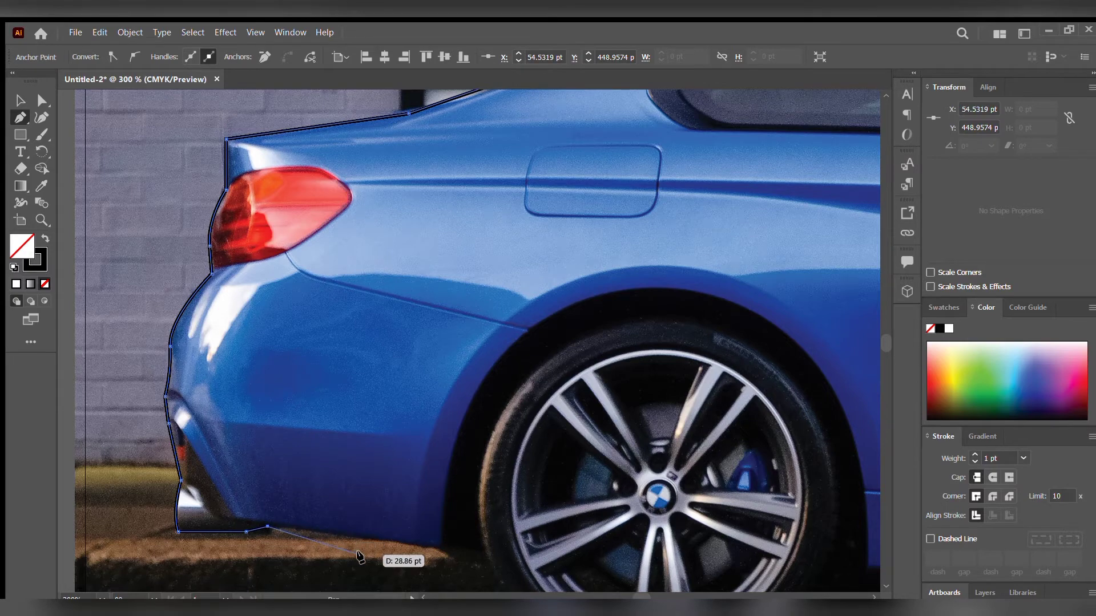
left_click(420, 546)
- Curve the outline beneath the rear tyre from the wheel arch to its front side
left_click(437, 546)
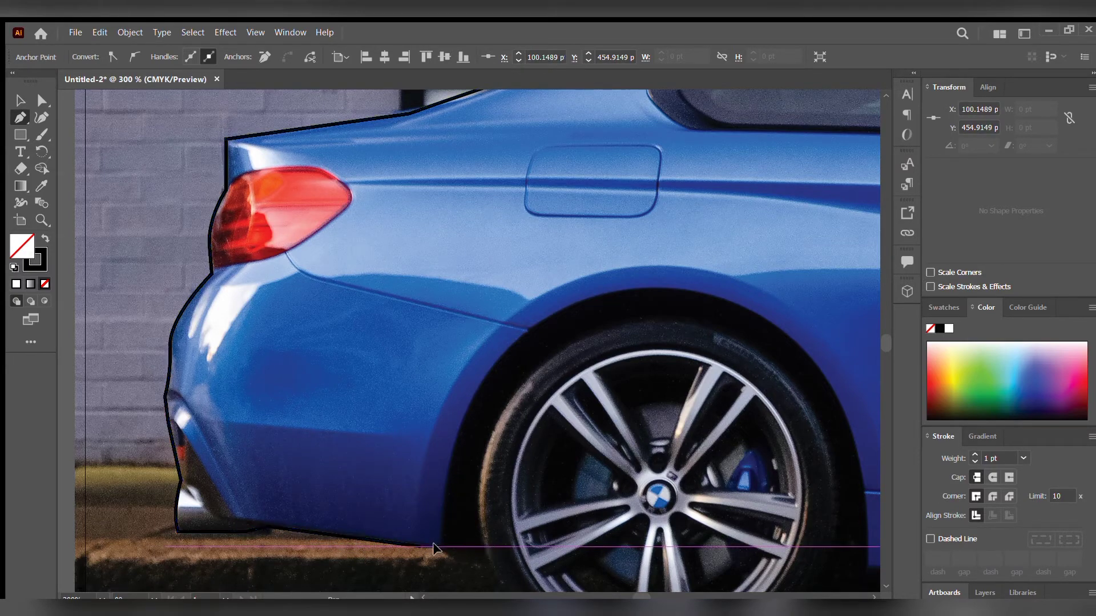
scroll(445, 514, "down", 5)
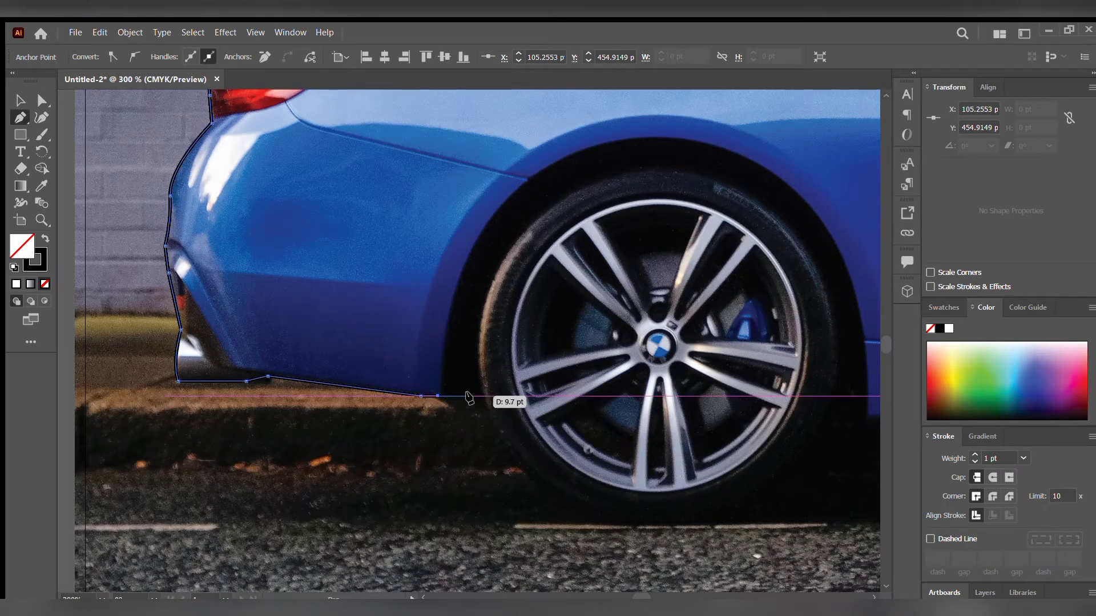
left_click(484, 396)
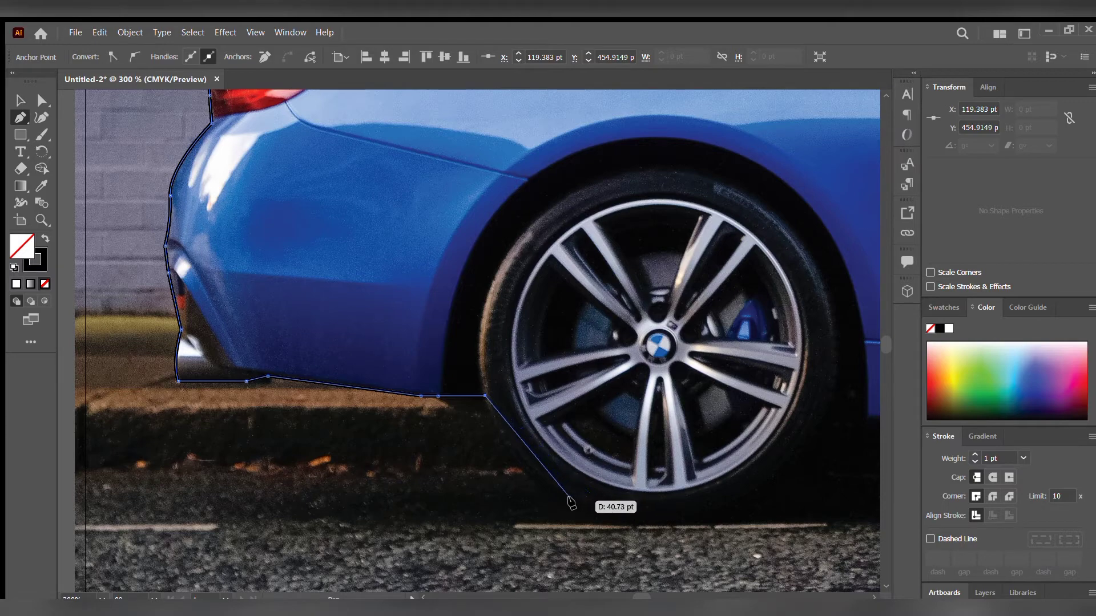
left_click_drag(576, 500, 655, 526)
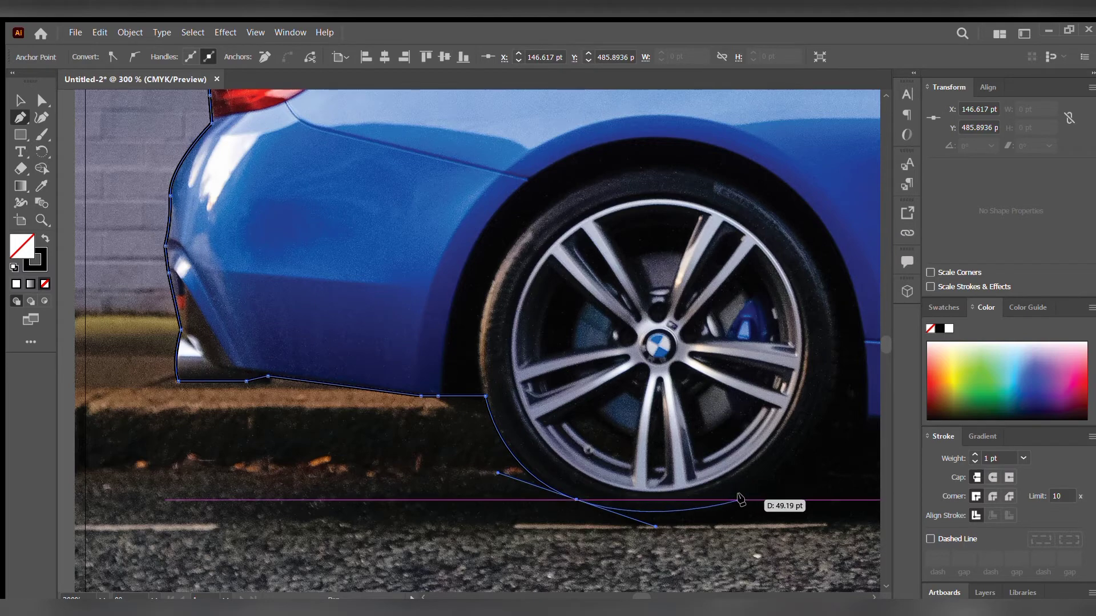
left_click_drag(740, 501, 755, 485)
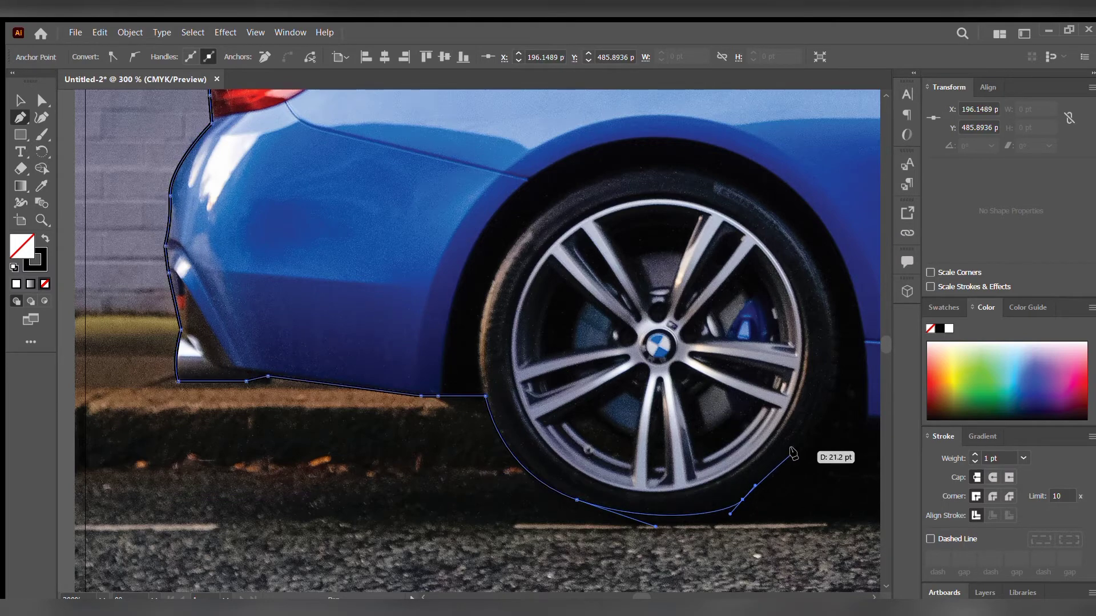
left_click(742, 500)
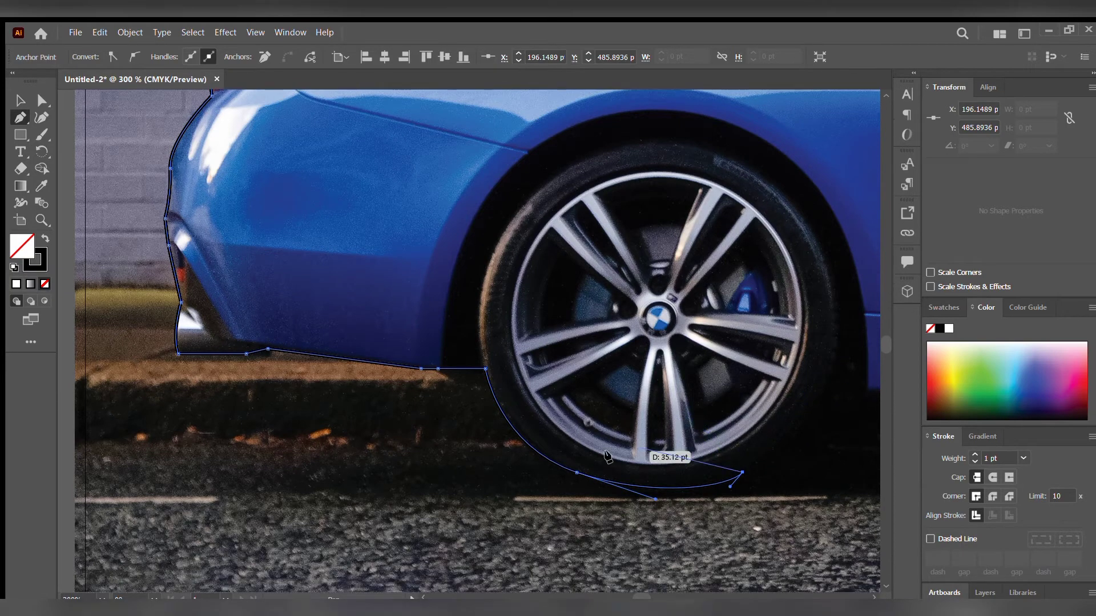
left_click_drag(838, 377, 451, 475)
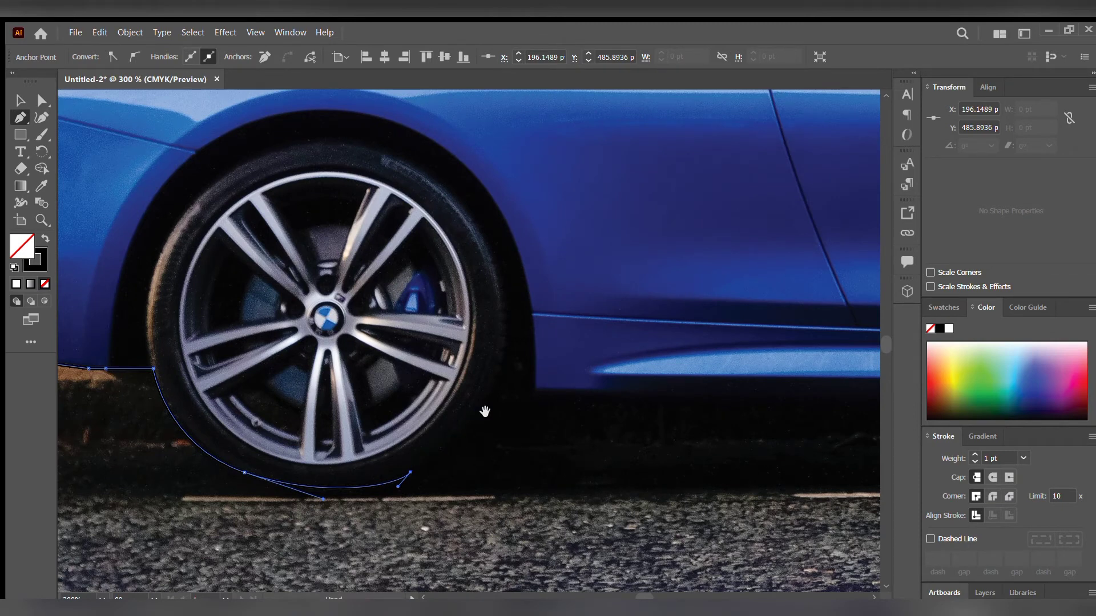
- Carry the outline up the rear tyre's front and along the side sill to the front wheel
scroll(480, 411, "down", 1)
left_click_drag(479, 414, 494, 384)
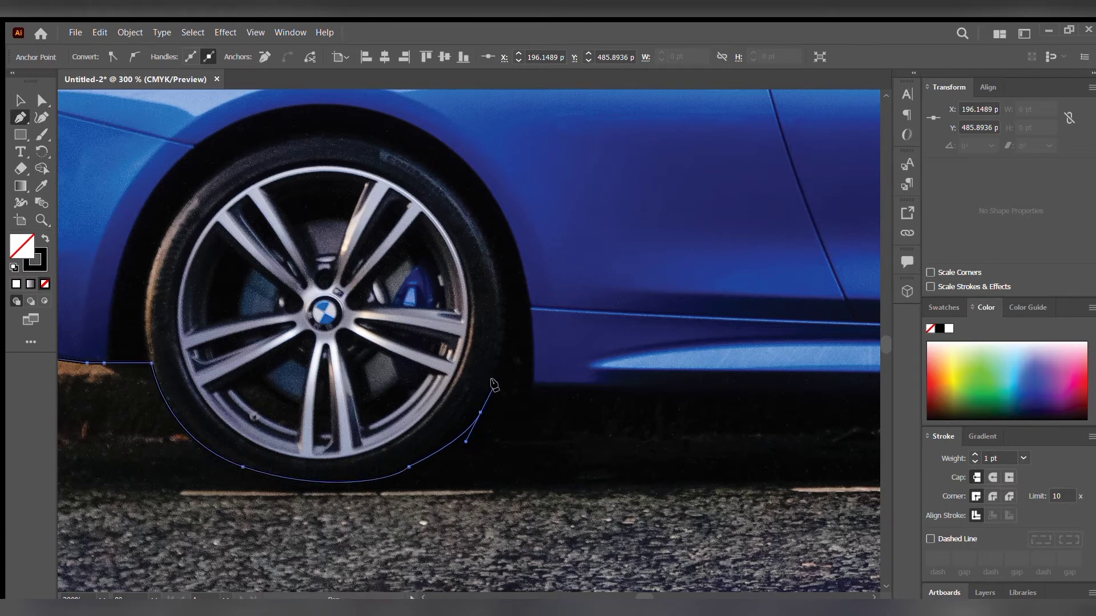
left_click(482, 411)
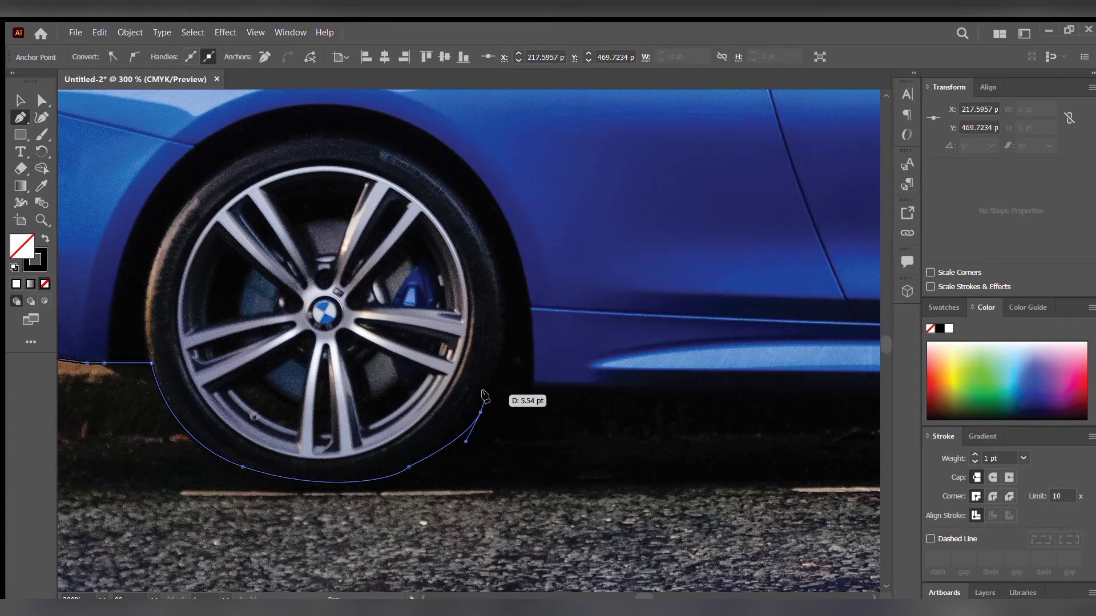
left_click(489, 394)
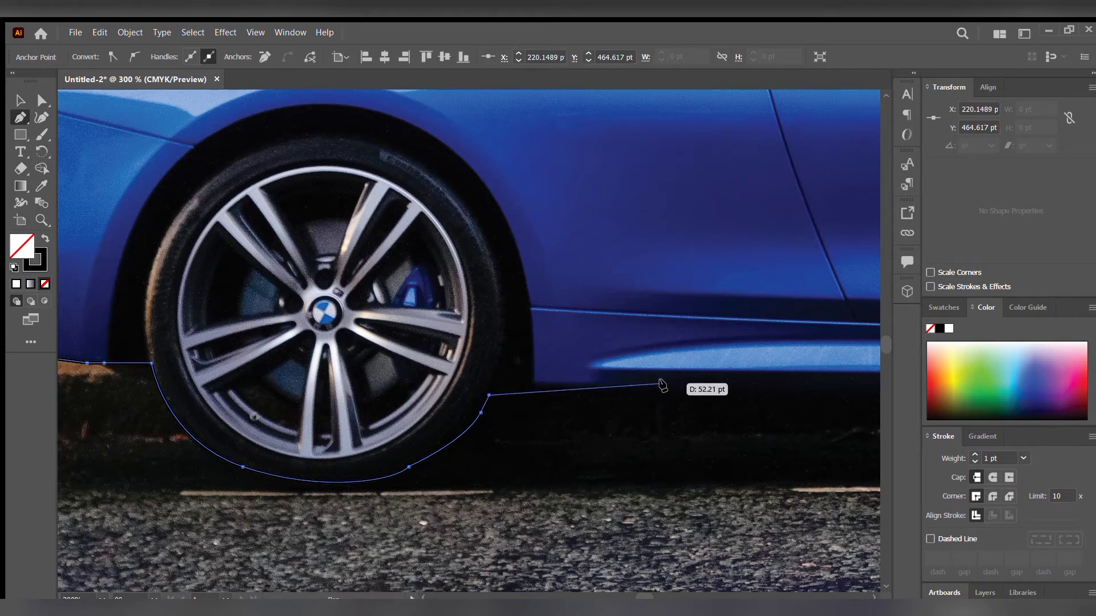
left_click_drag(530, 387, 468, 410)
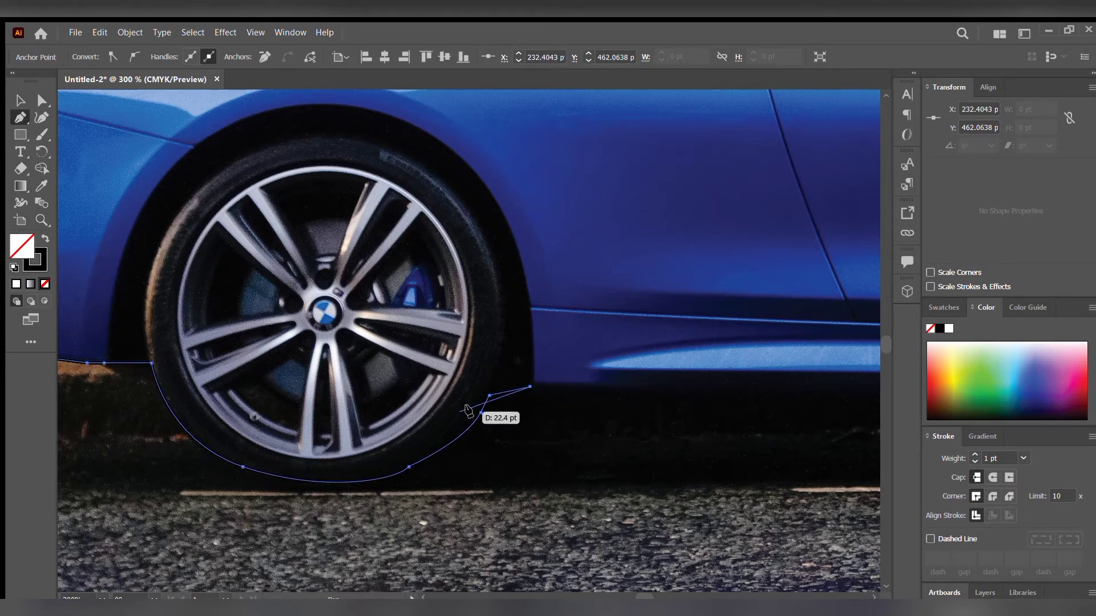
scroll(450, 406, "right", 3)
scroll(394, 399, "right", 8)
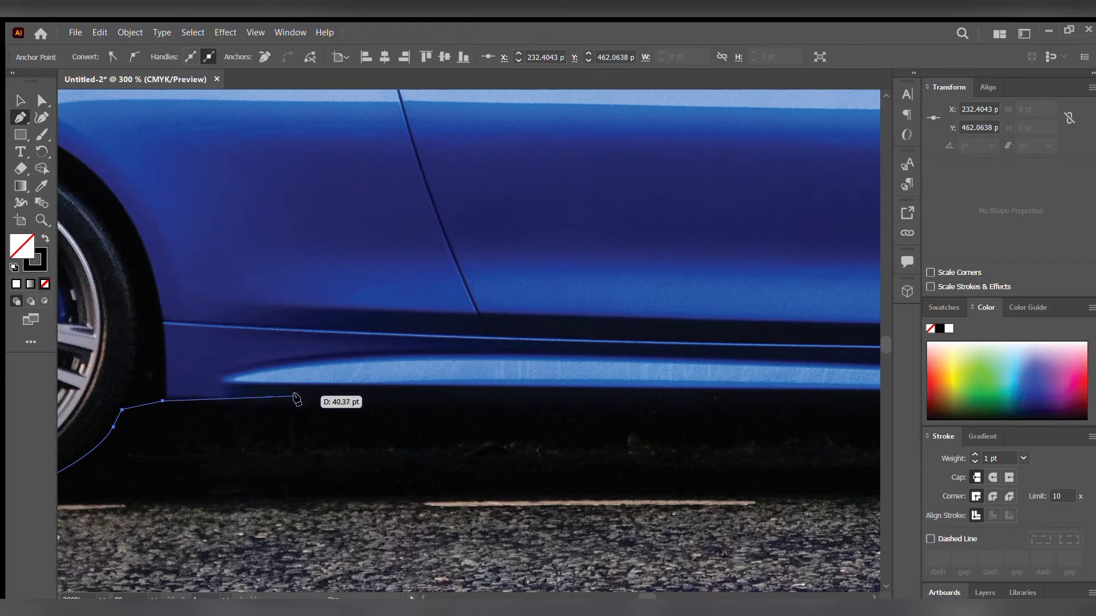
scroll(284, 414, "down", 3)
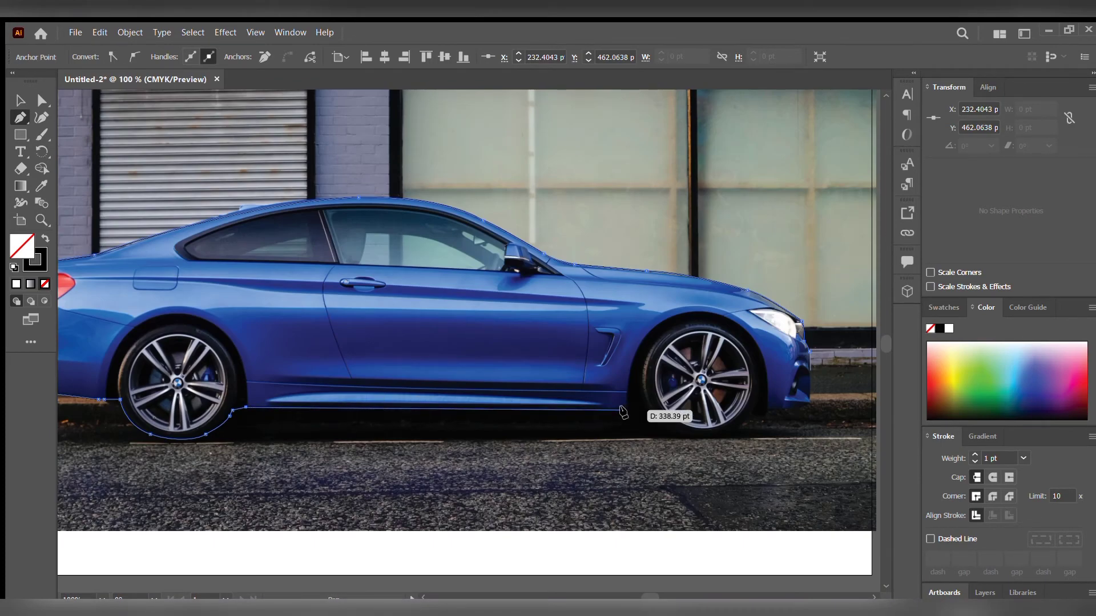
left_click(623, 410)
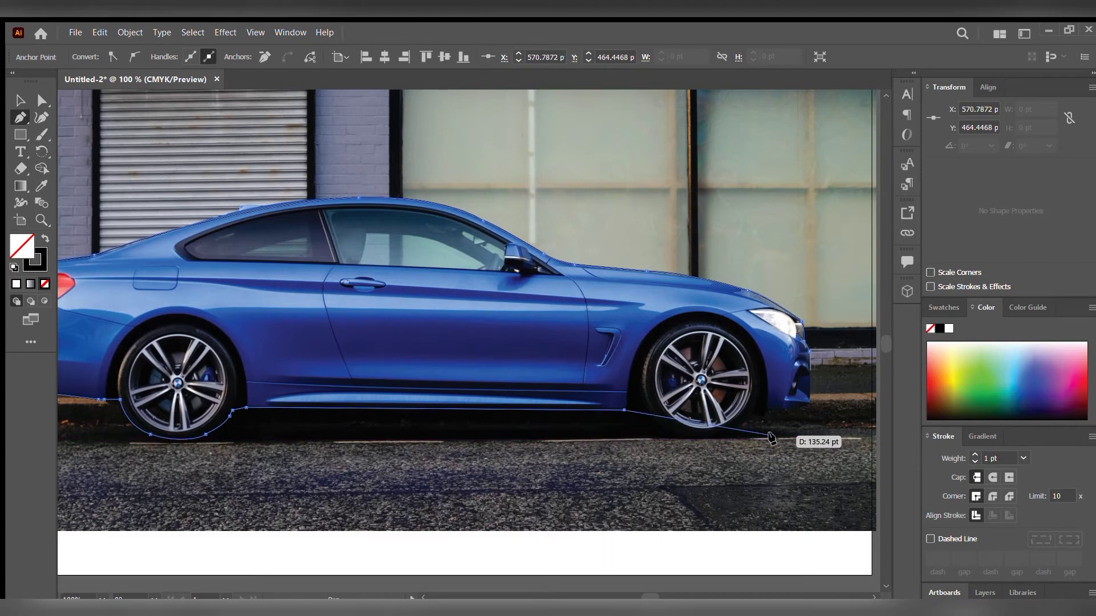
scroll(771, 440, "up", 4)
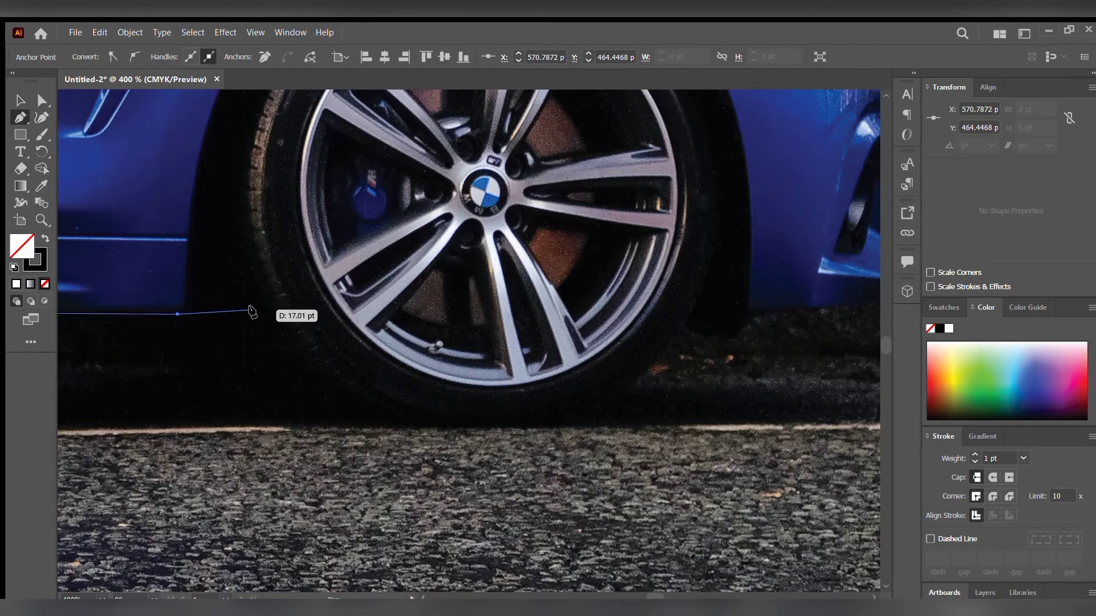
- Curve the outline under the front tyre to where it meets the body
left_click(251, 310)
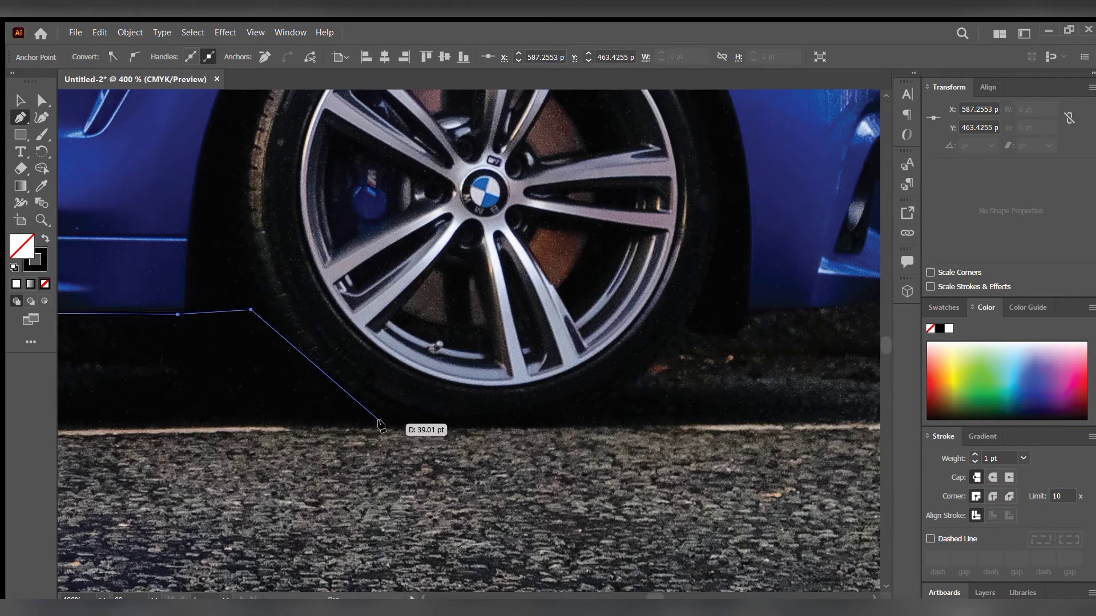
left_click_drag(380, 423, 479, 416)
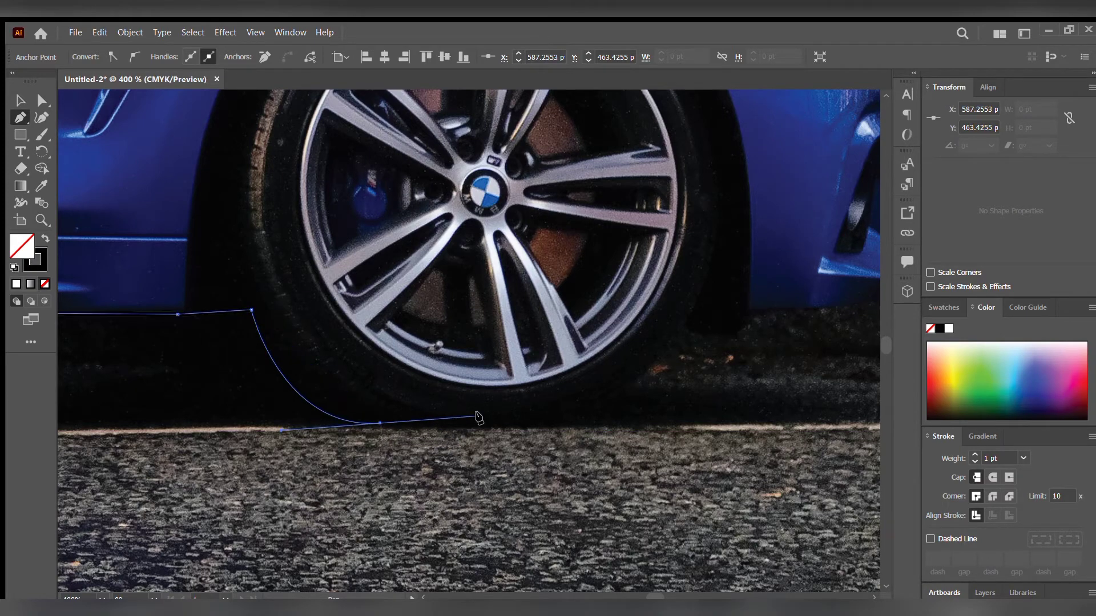
left_click(371, 423)
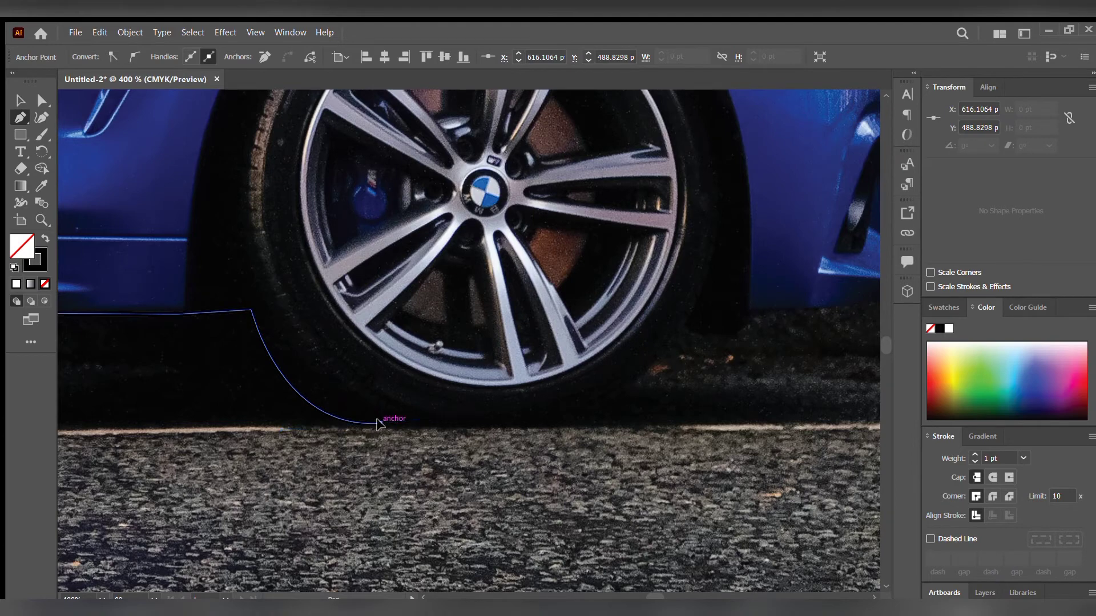
left_click(544, 424)
left_click(691, 327)
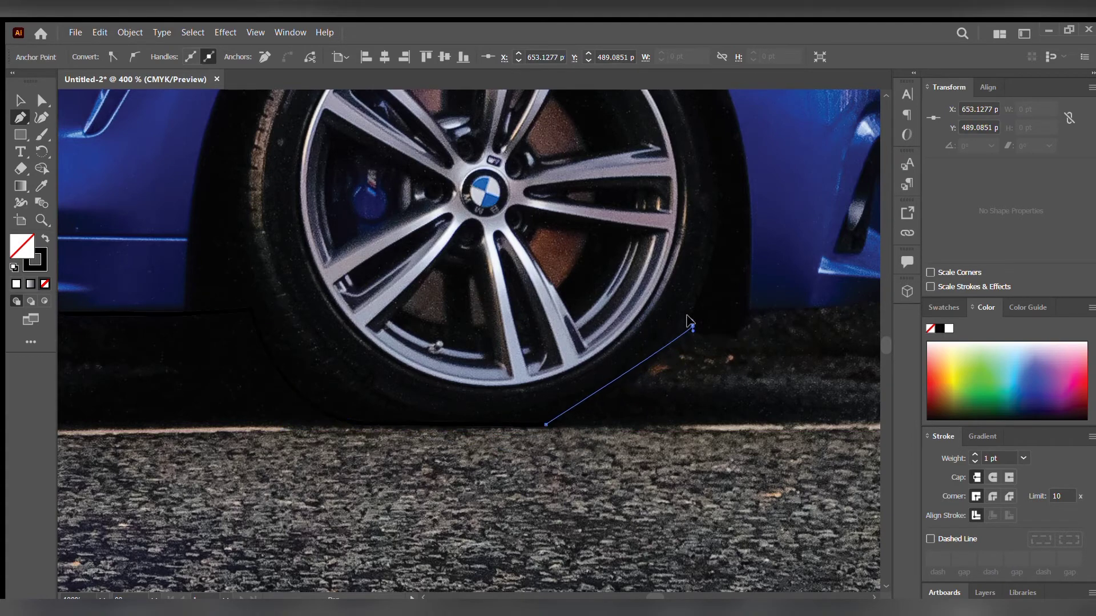
mouse_move(686, 315)
left_mouse_down()
mouse_move(710, 245)
mouse_move(716, 253)
left_mouse_up()
left_click(692, 327)
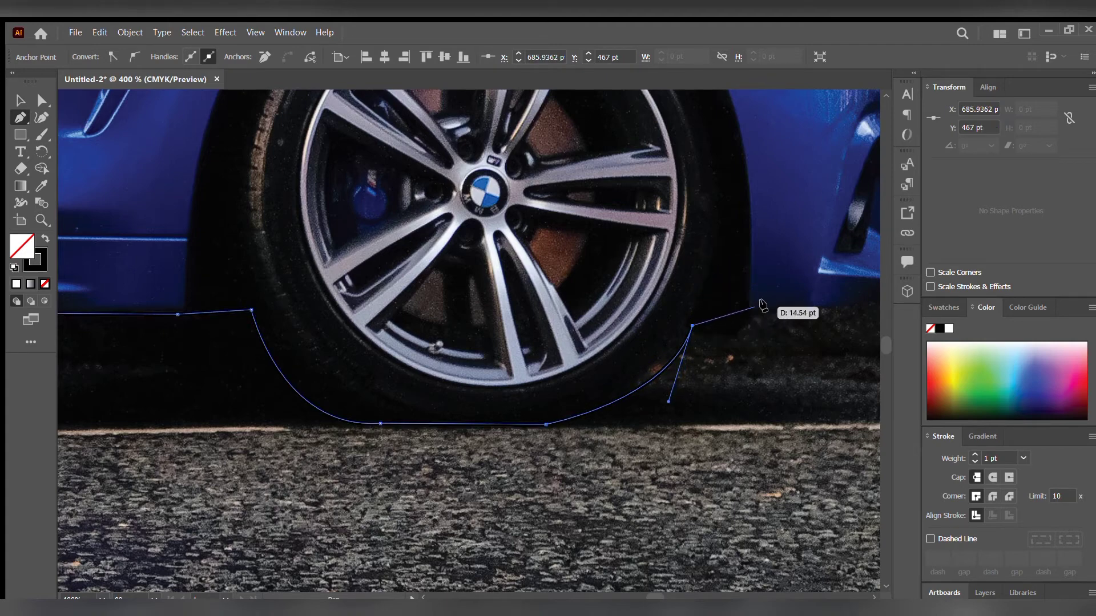
left_click(744, 311)
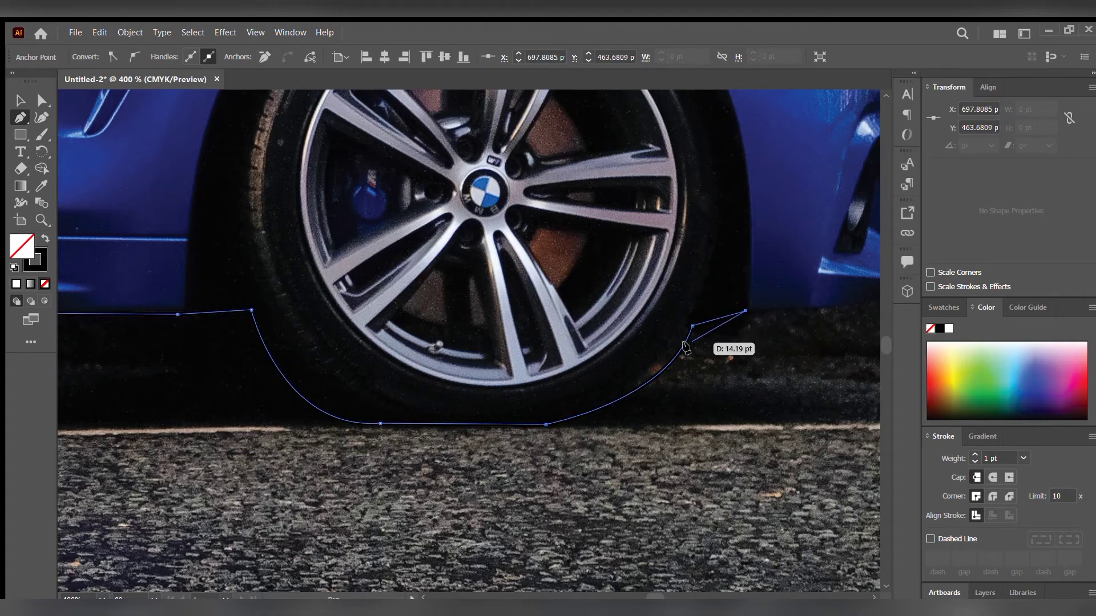
mouse_move(673, 362)
left_mouse_down()
mouse_move(558, 355)
mouse_move(166, 436)
left_mouse_up()
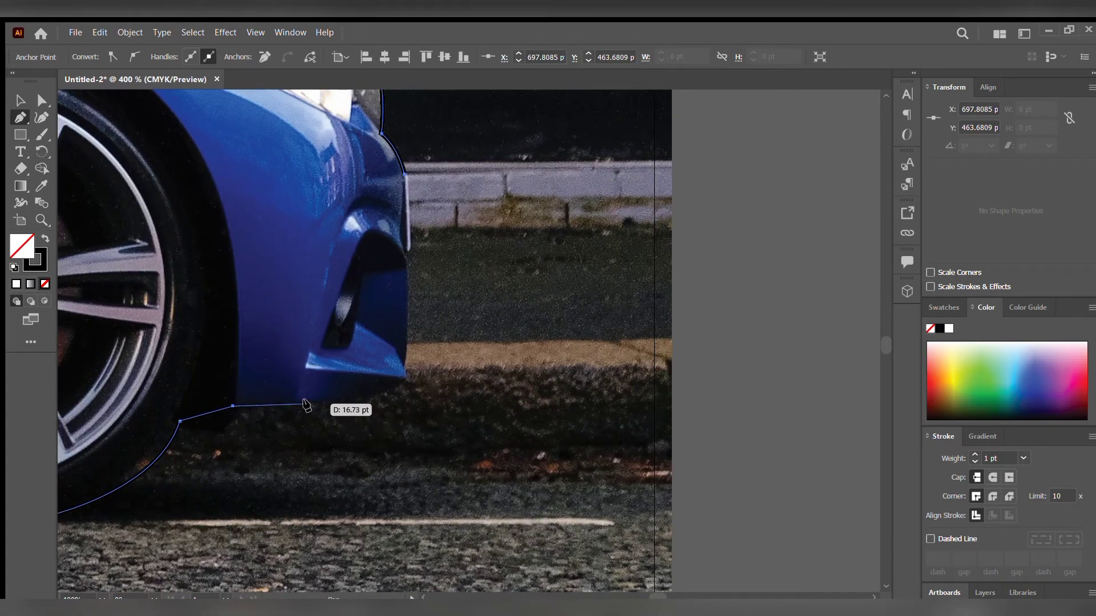
- Anchor up the front bumper edge and close the path at its starting anchor
left_click(308, 403)
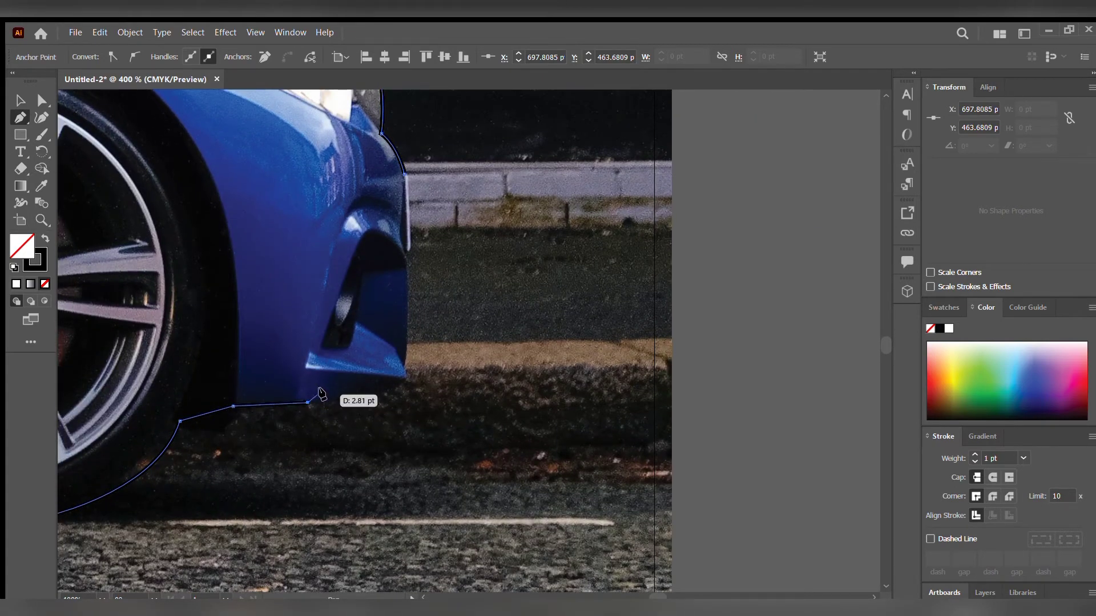
left_click(406, 379)
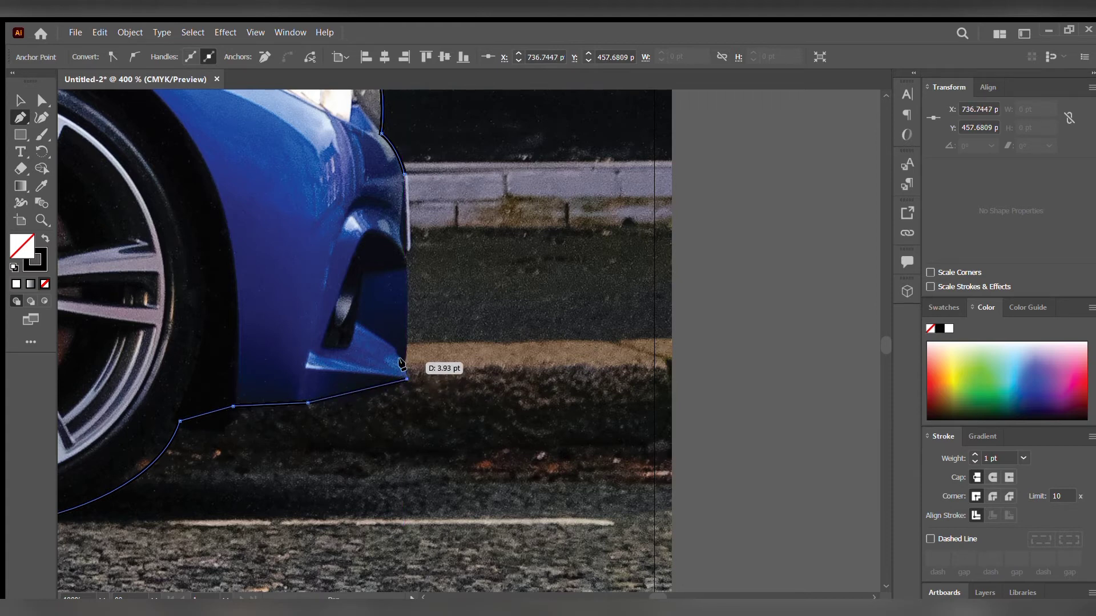
left_click(402, 362)
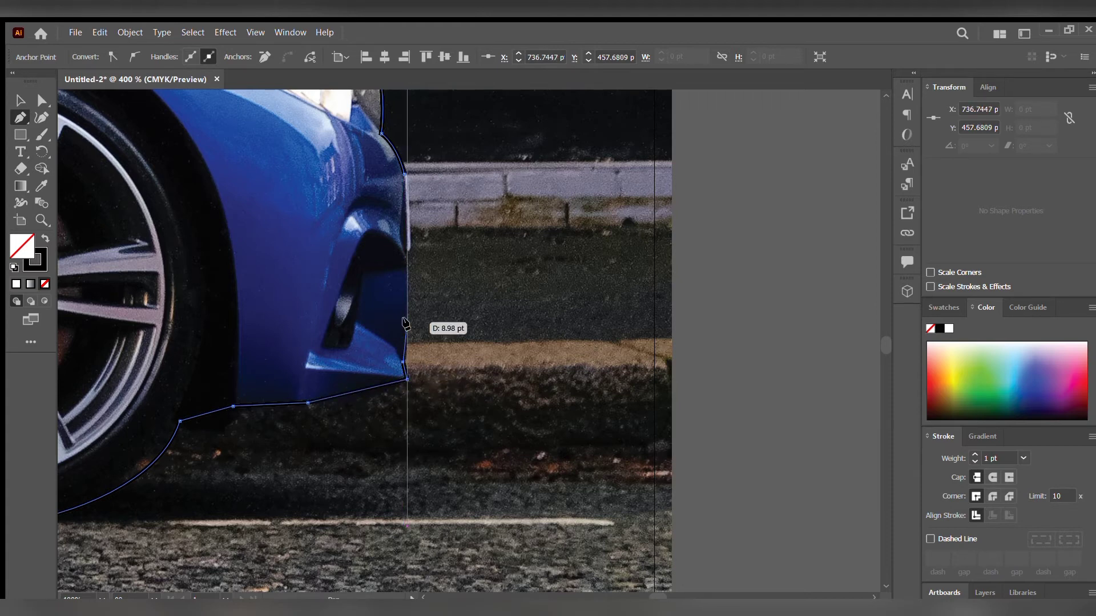
left_click(406, 257)
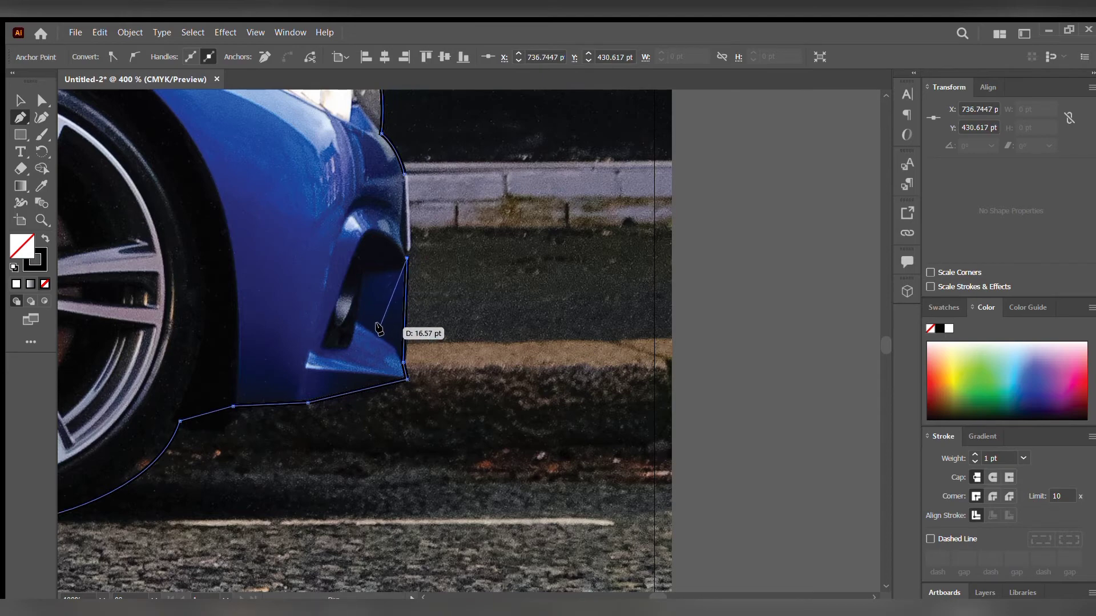
scroll(380, 329, "up", 2)
scroll(411, 329, "up", 2)
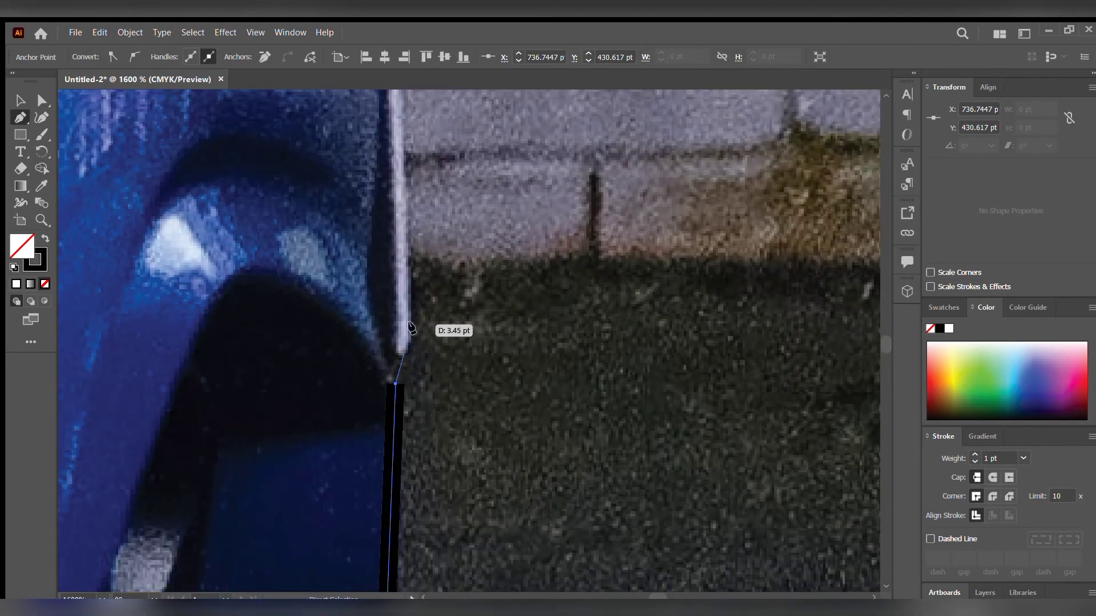
left_click_drag(409, 327, 406, 355)
scroll(407, 355, "down", 5)
scroll(422, 341, "up", 2)
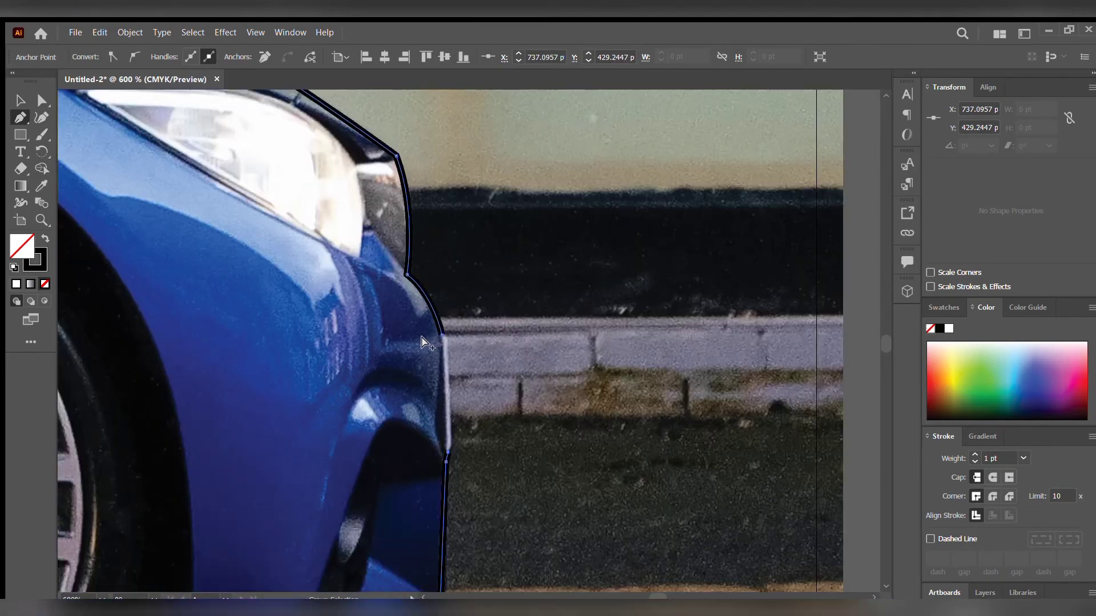
scroll(423, 341, "up", 2)
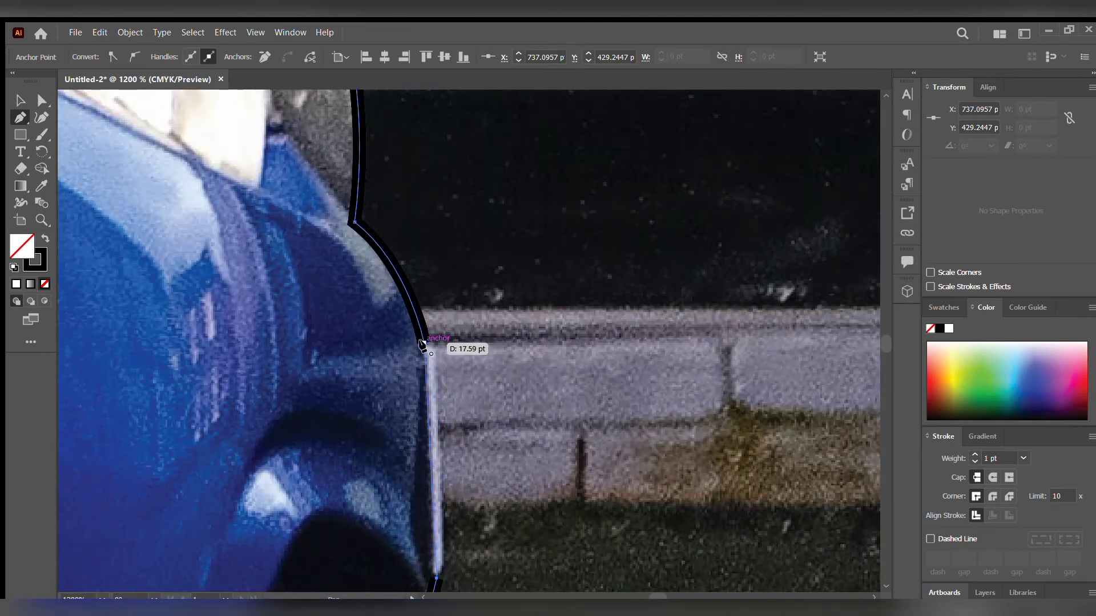
left_click(423, 341)
- Scroll over the traced car outline and switch to the Smooth tool
scroll(422, 341, "down", 3)
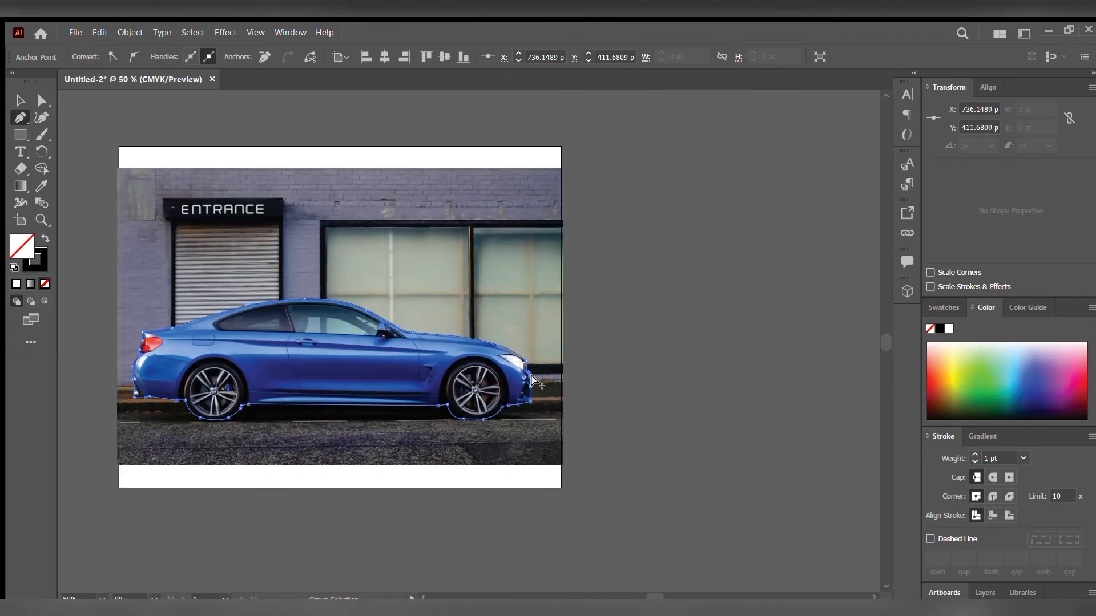
scroll(351, 377, "down", 4)
scroll(351, 377, "up", 2)
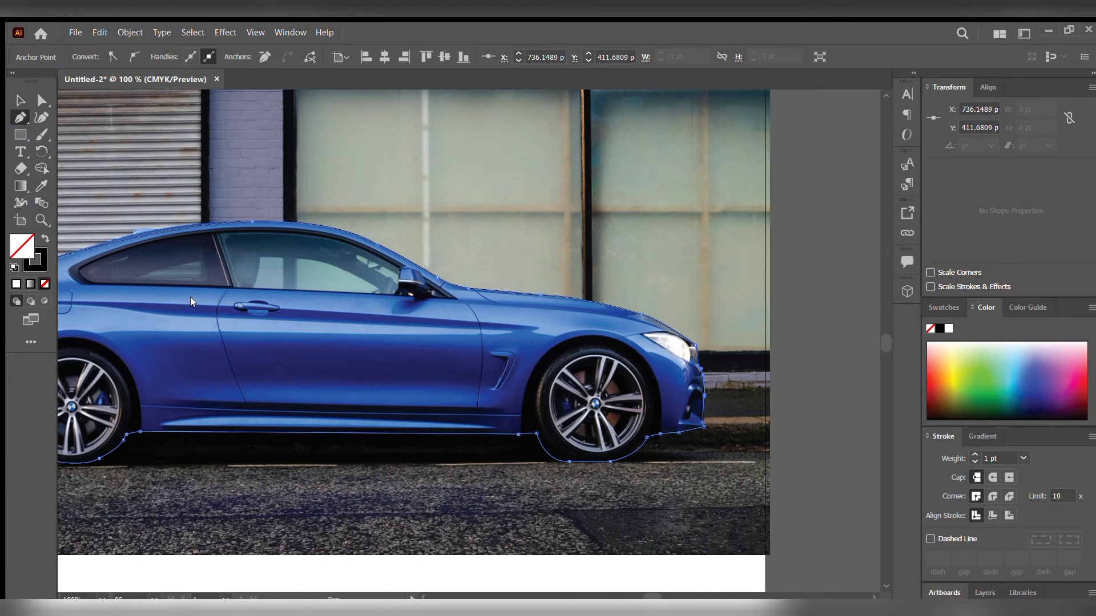
key("shift+b")
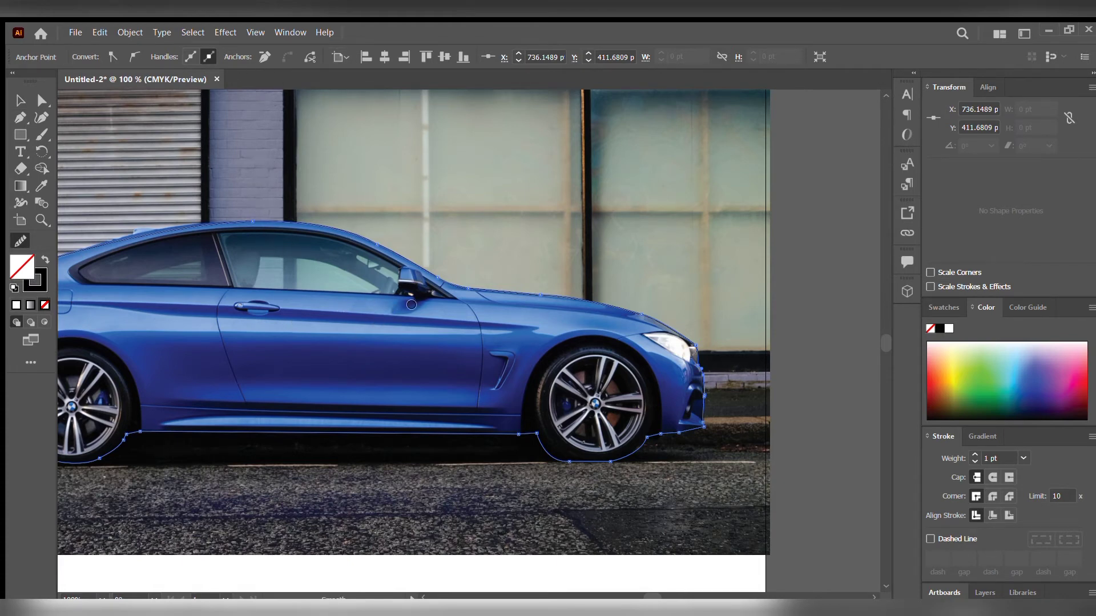
- Select the whole car outline and smooth its windshield and roofline curves
key("ctrl+a")
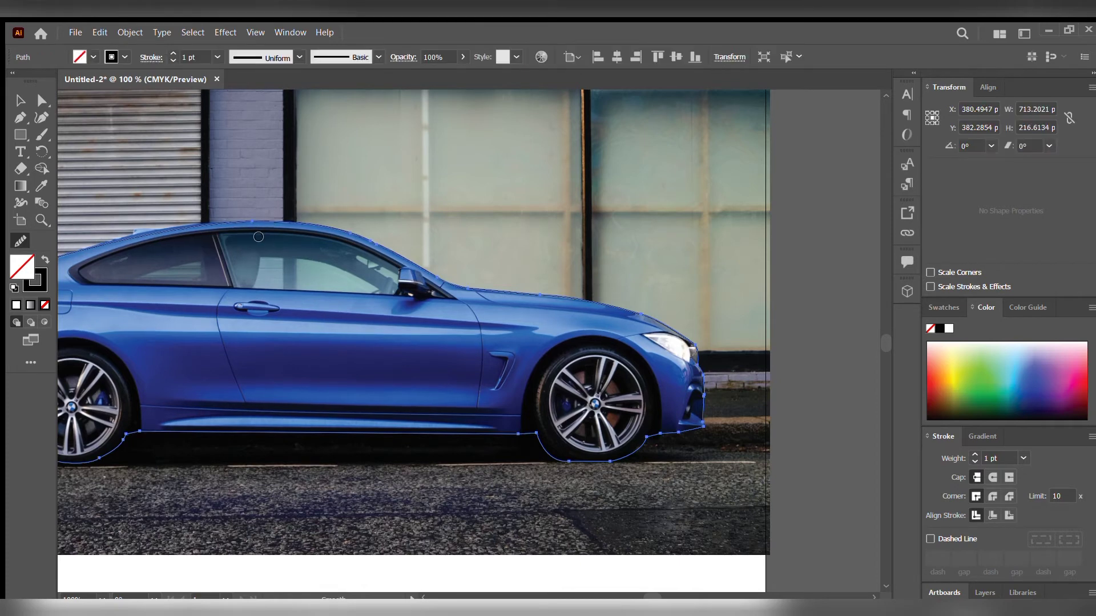
left_click_drag(396, 263, 436, 286)
left_click_drag(362, 235, 399, 257)
left_click_drag(296, 241, 254, 242)
- Smooth the front bumper, rear wheel arch, lower rear edge and rear bumper
mouse_move(697, 388)
left_mouse_down()
mouse_move(702, 402)
mouse_move(587, 439)
mouse_move(586, 496)
left_mouse_up()
scroll(456, 462, "left", 3)
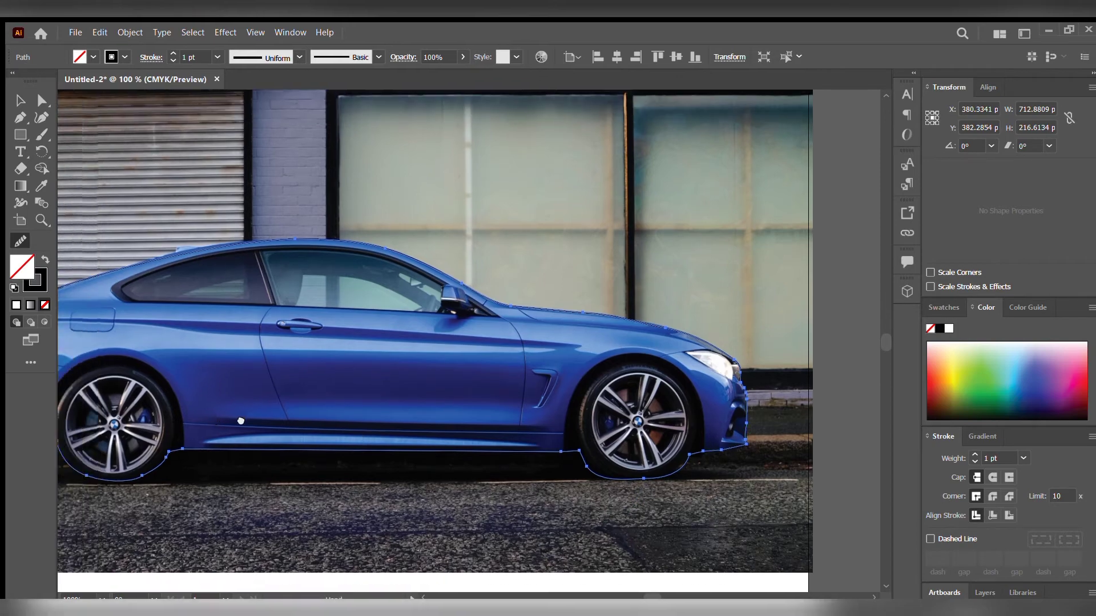
scroll(370, 476, "left", 5)
left_click_drag(363, 500, 373, 465)
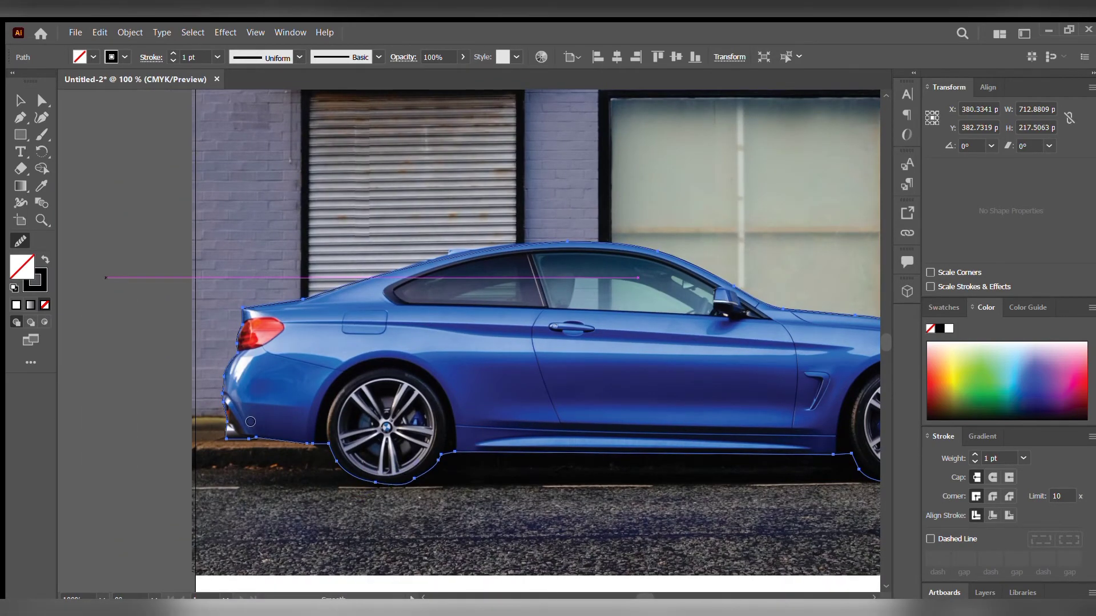
left_click_drag(255, 436, 274, 430)
left_click_drag(327, 326, 298, 382)
scroll(530, 294, "up", 3)
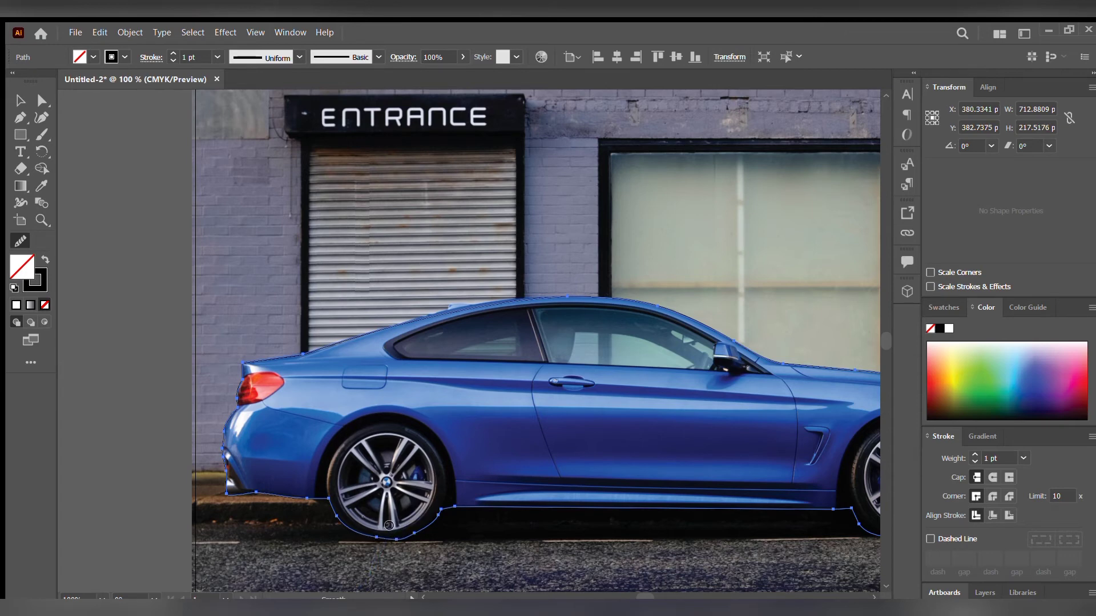
scroll(425, 464, "down", 2)
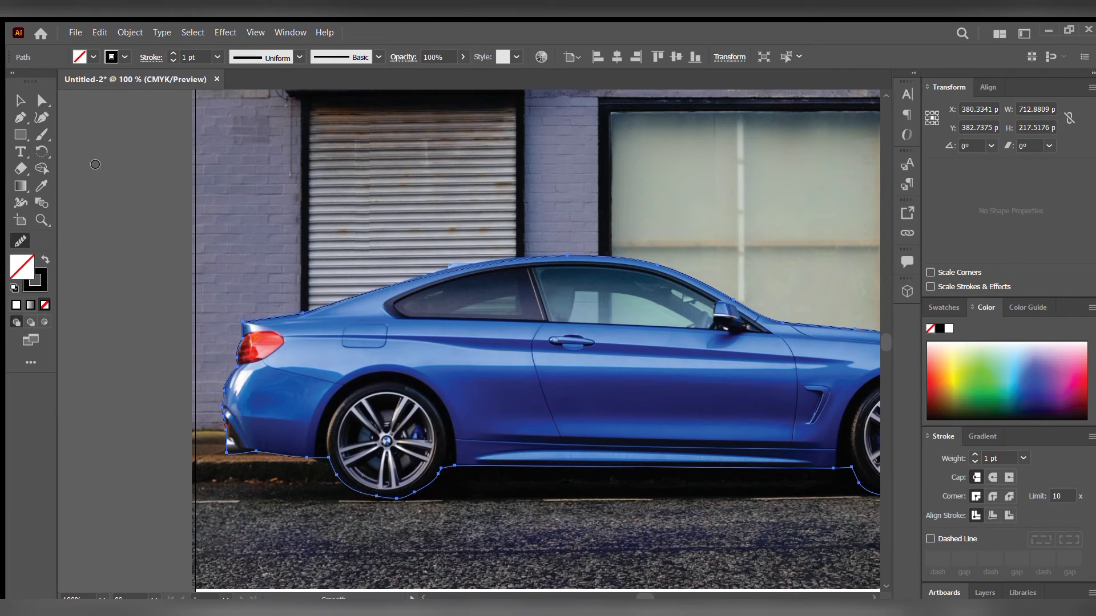
- With the Selection tool, fill the car outline with a light green swatch
left_click(20, 100)
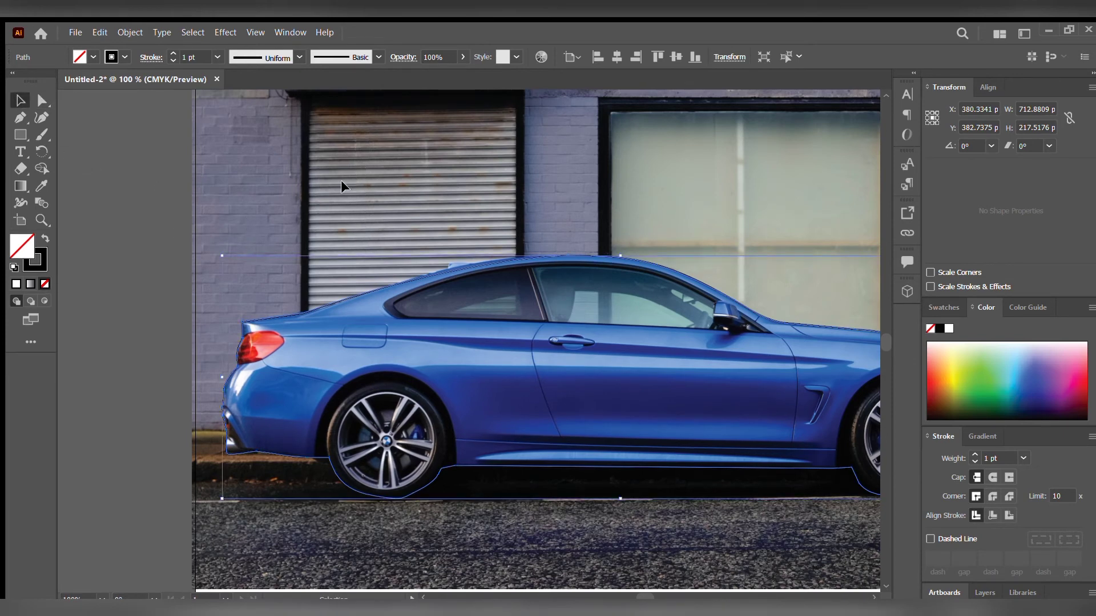
left_click(987, 358)
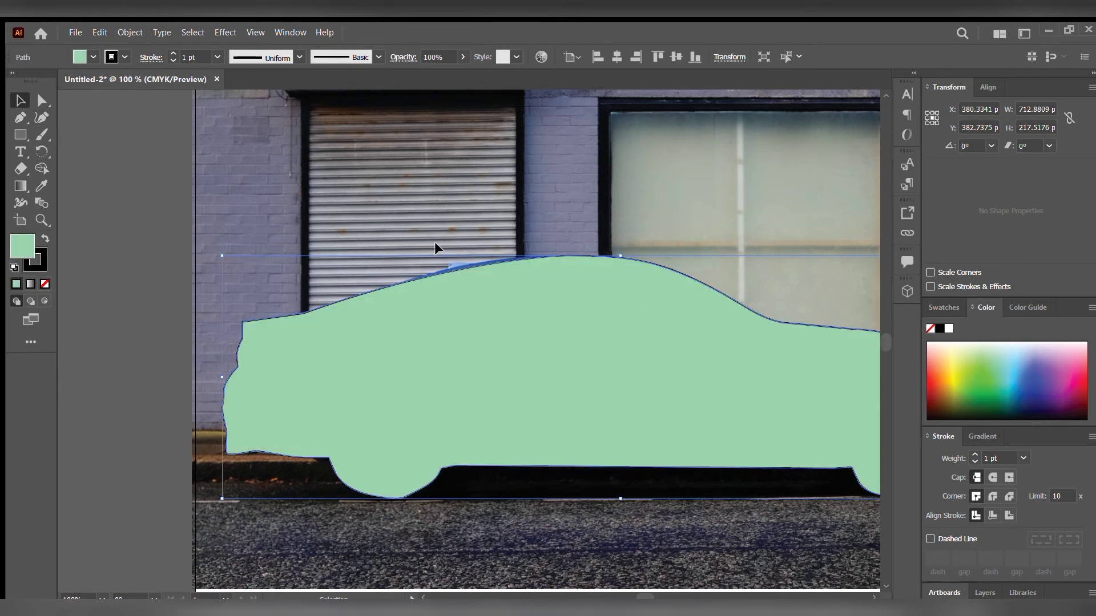
scroll(432, 249, "down", 1)
scroll(514, 205, "up", 2)
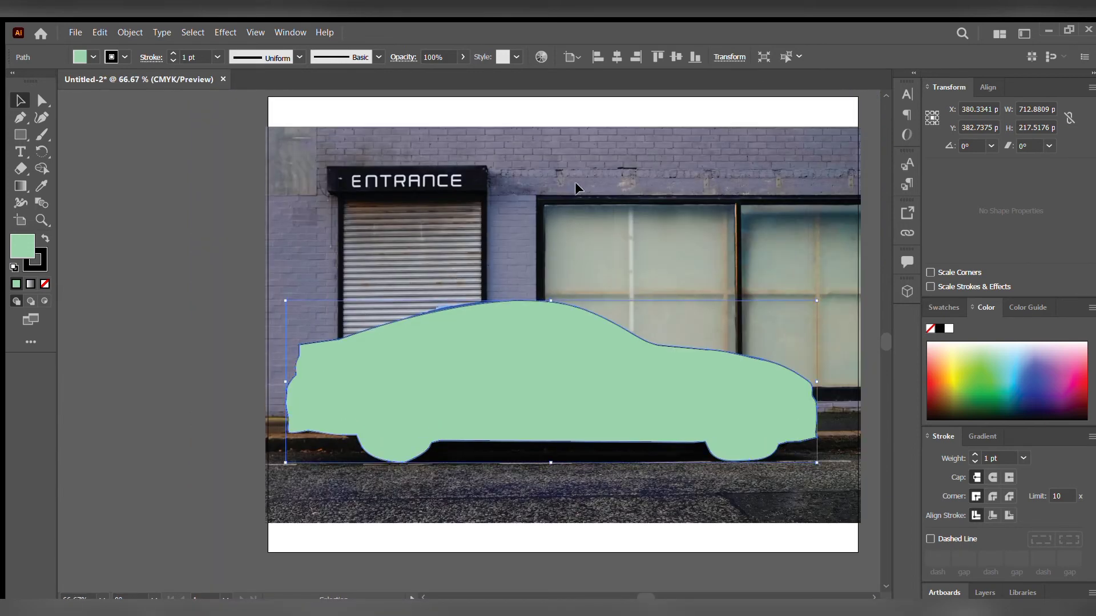
scroll(495, 277, "up", 1)
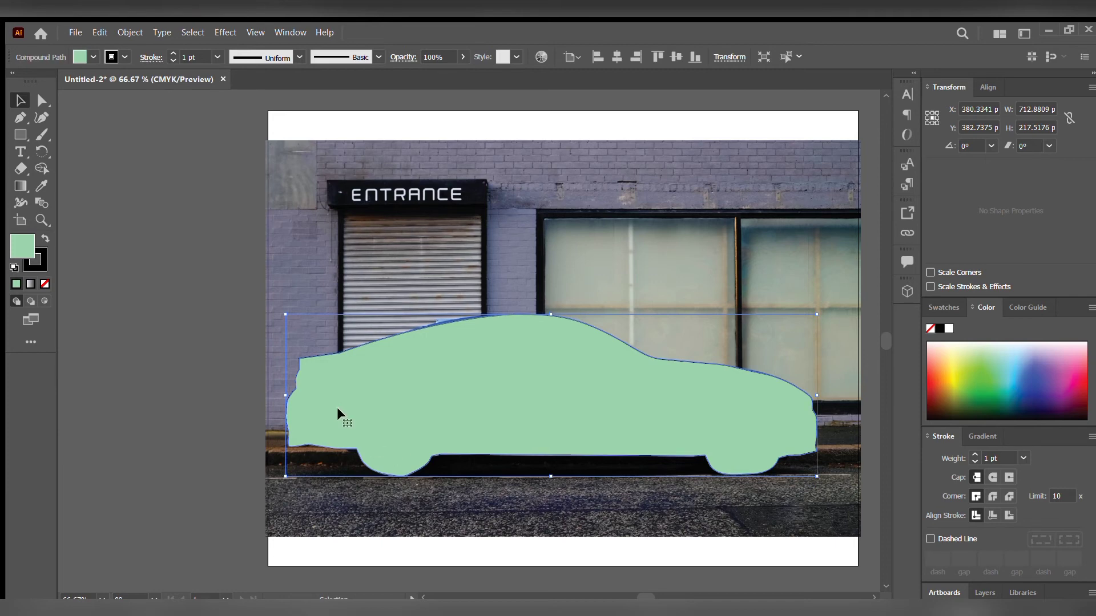
- Release the compound path into a plain path and select the green car shape
key("ctrl+alt+shift+8")
left_click(302, 134)
left_click(603, 420)
scroll(338, 255, "up", 2)
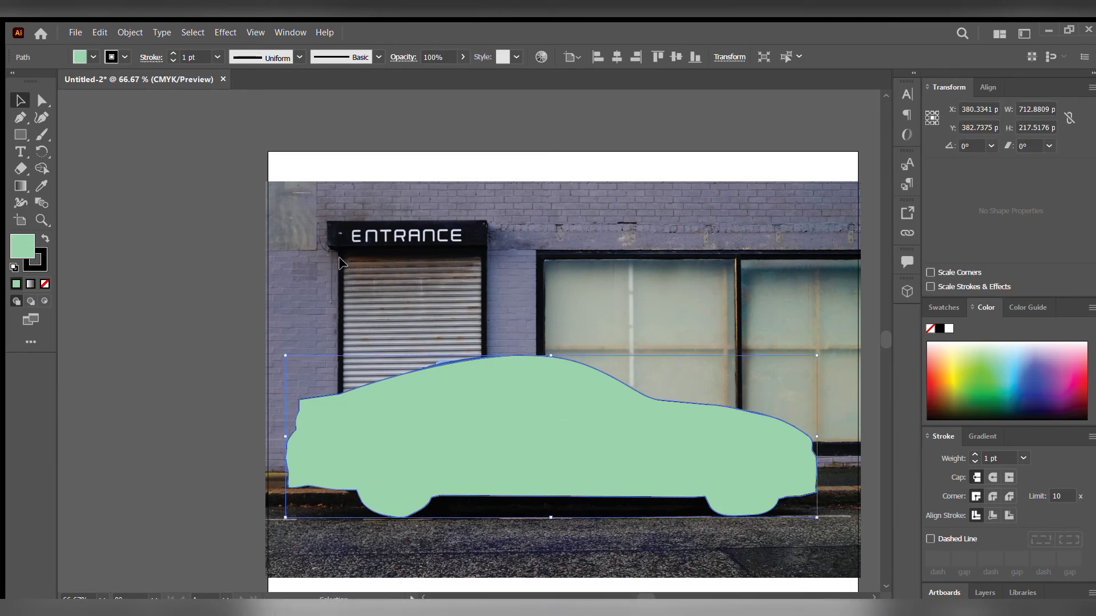
- Deselect, then select both the car photo and the green car shape together
left_click(263, 175)
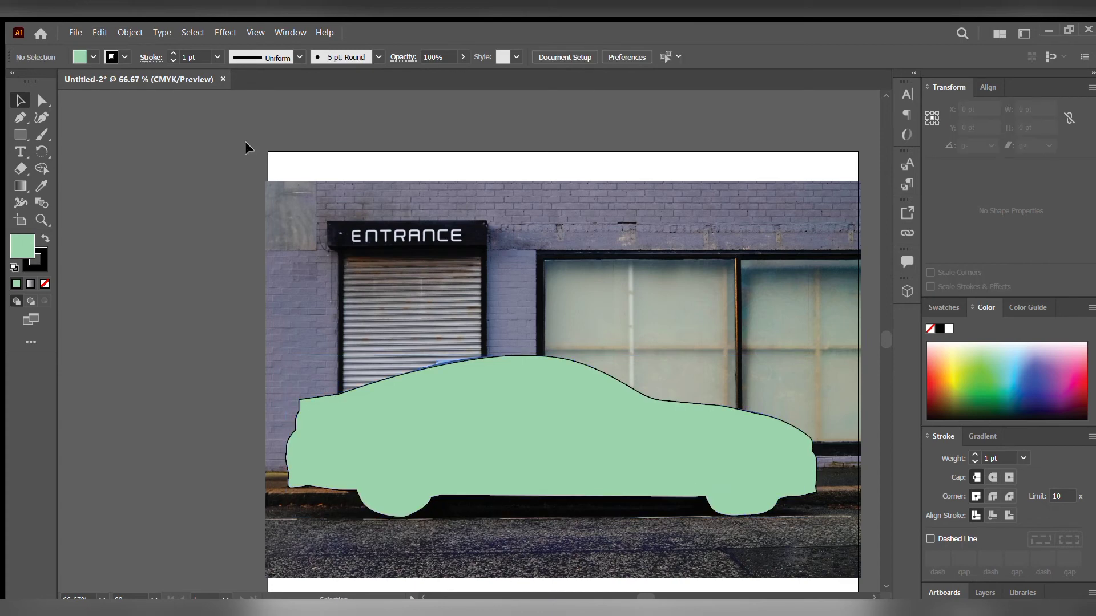
left_click_drag(248, 153, 222, 114)
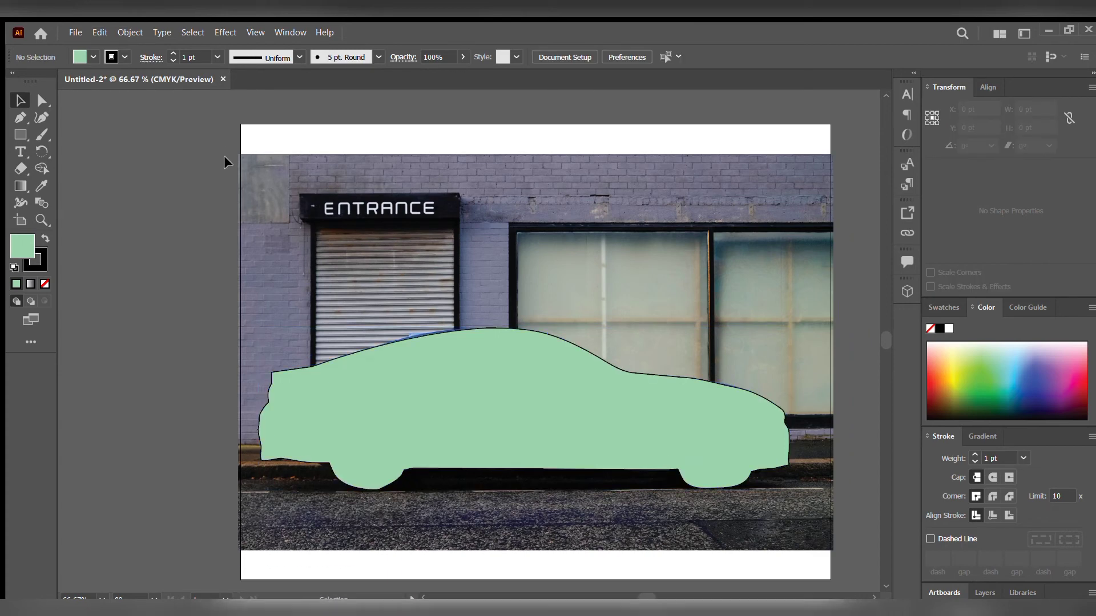
scroll(855, 577, "down", 2)
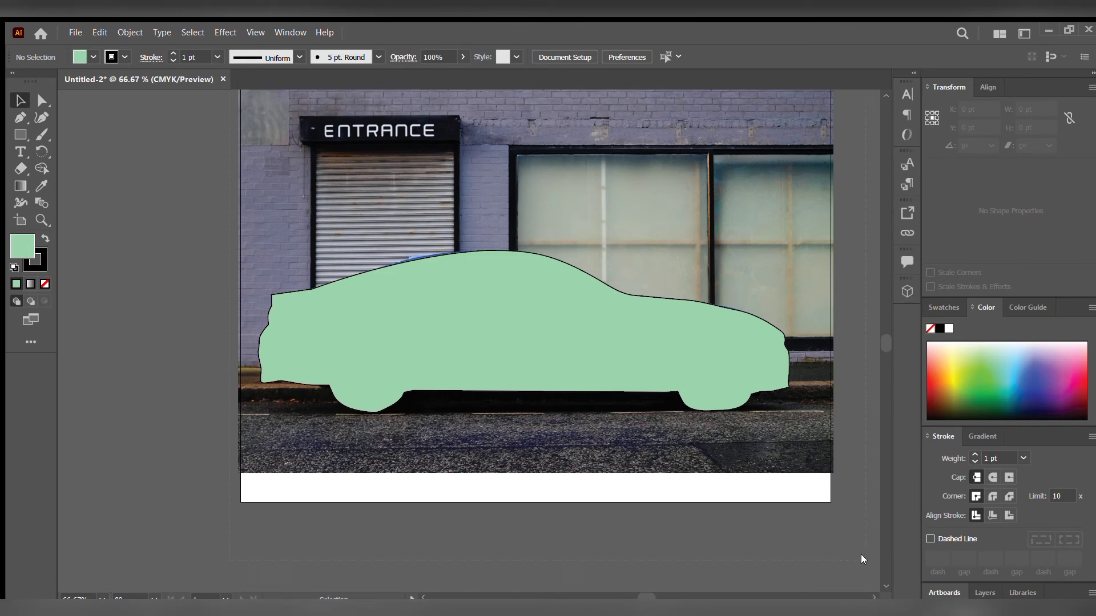
key("ctrl+a")
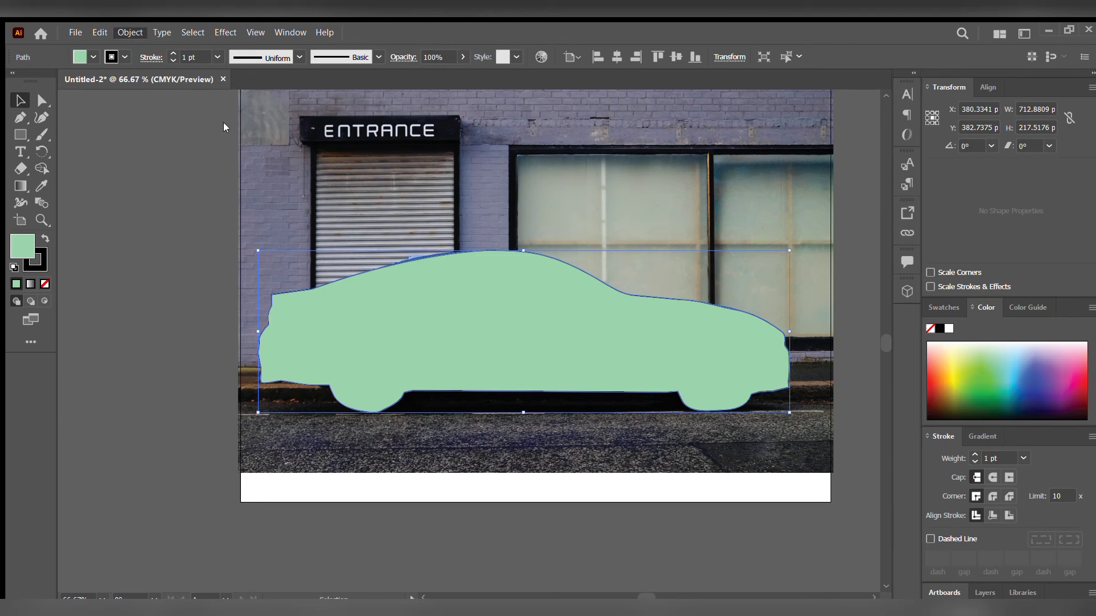
left_click(349, 125)
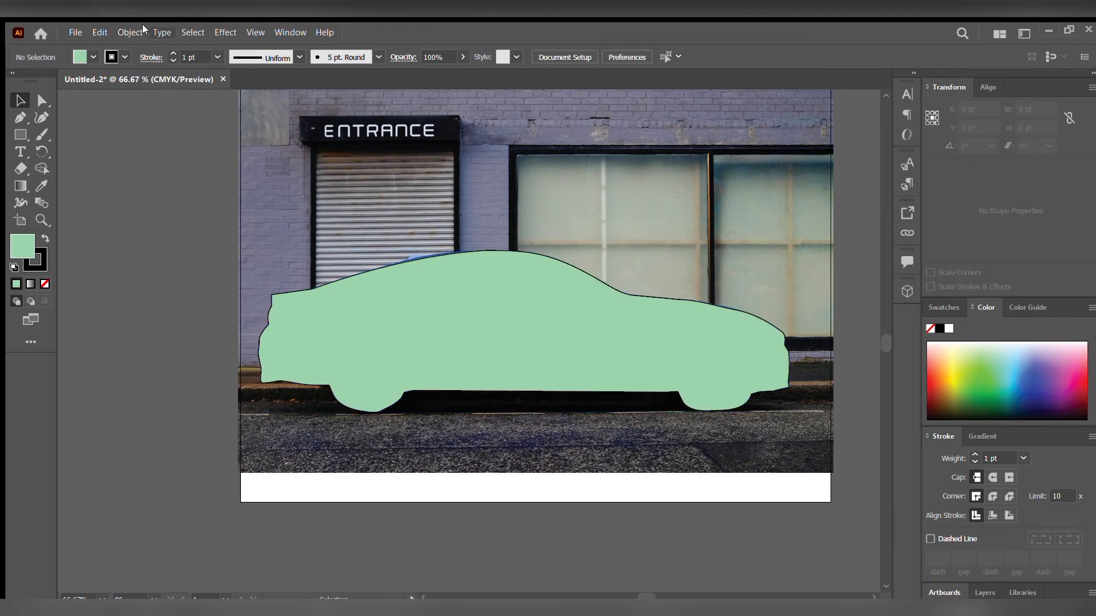
key("ctrl+a")
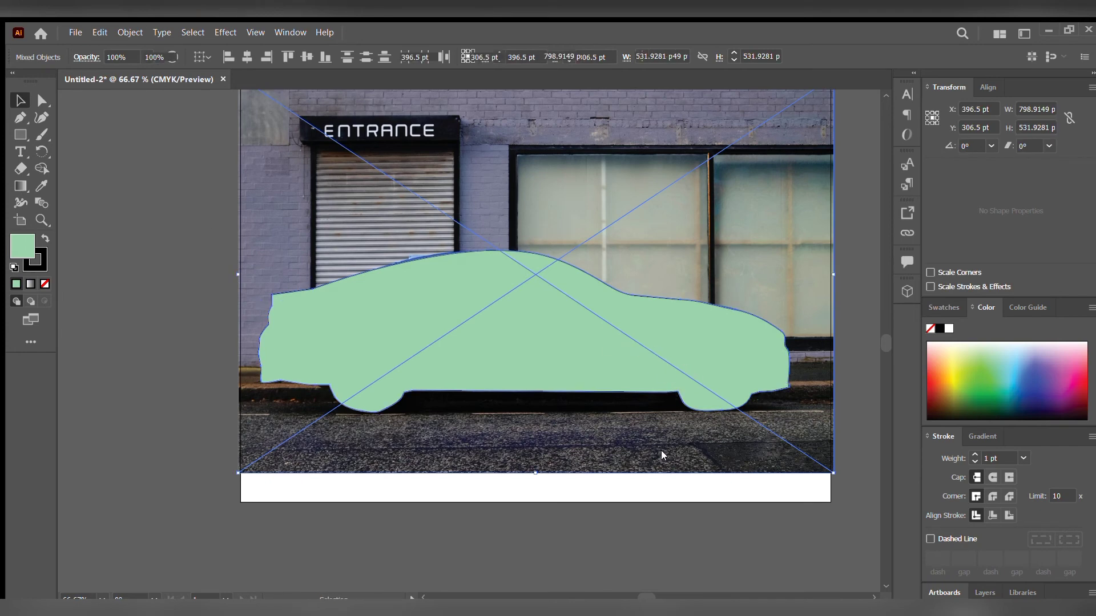
- Make a clipping mask (Ctrl+7) from the green shape and deselect to view the cutout
key("ctrl+7")
left_click(614, 475)
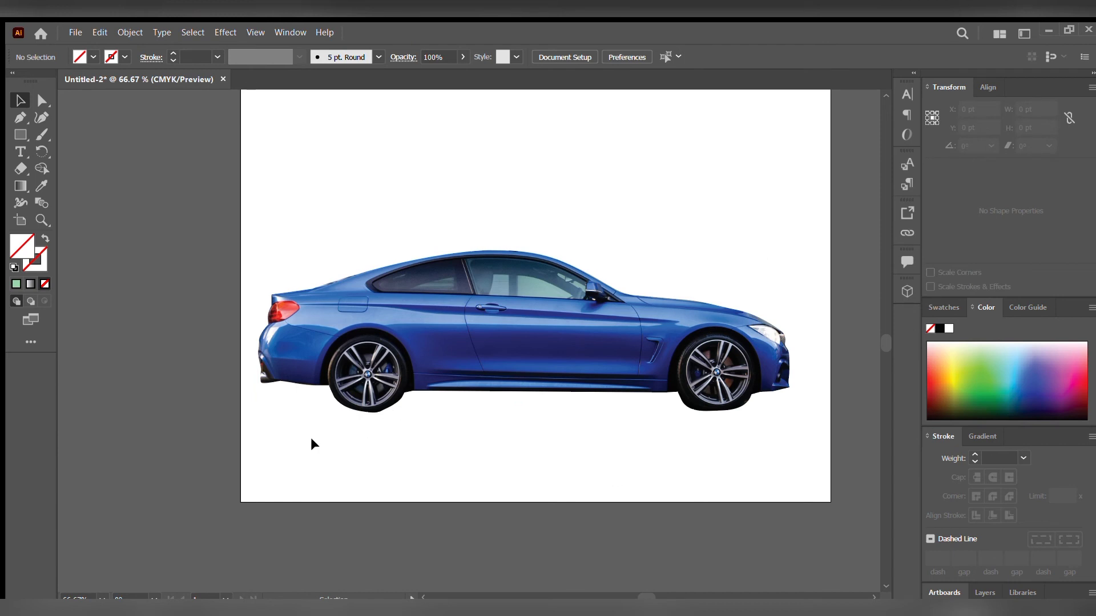
scroll(677, 330, "up", 3)
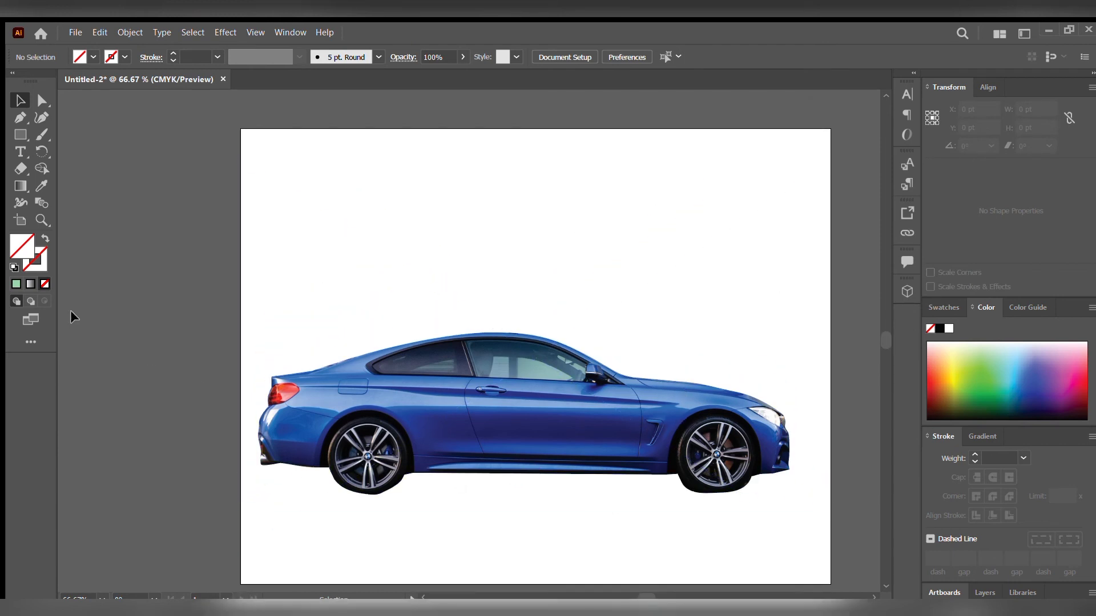
scroll(255, 305, "down", 1)
scroll(255, 305, "down", 1)
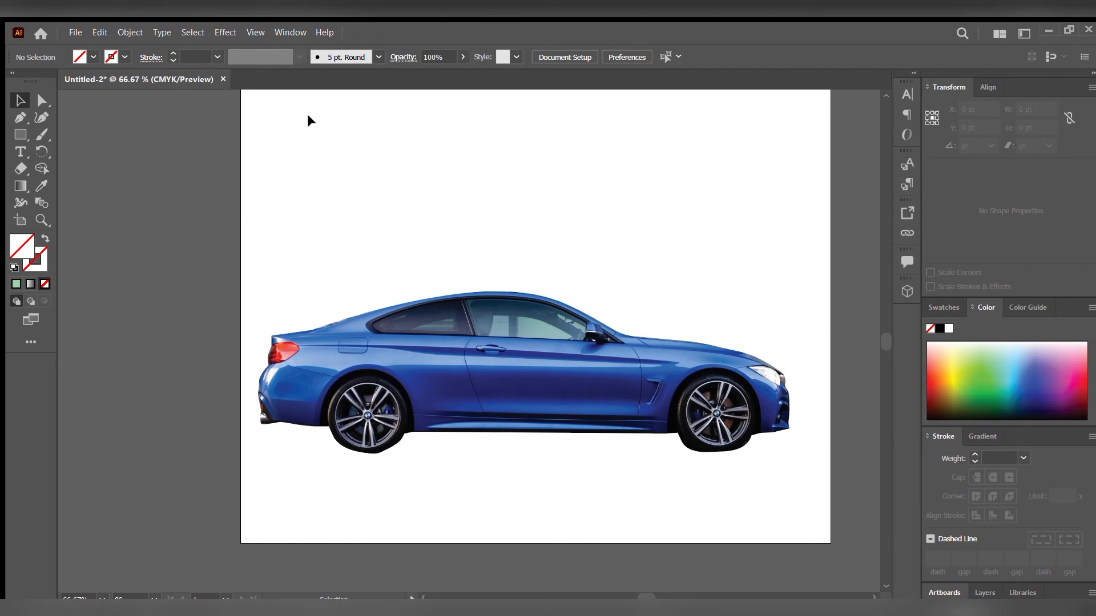
- Toggle the view to CPU Preview with Ctrl+E
key("ctrl+e")
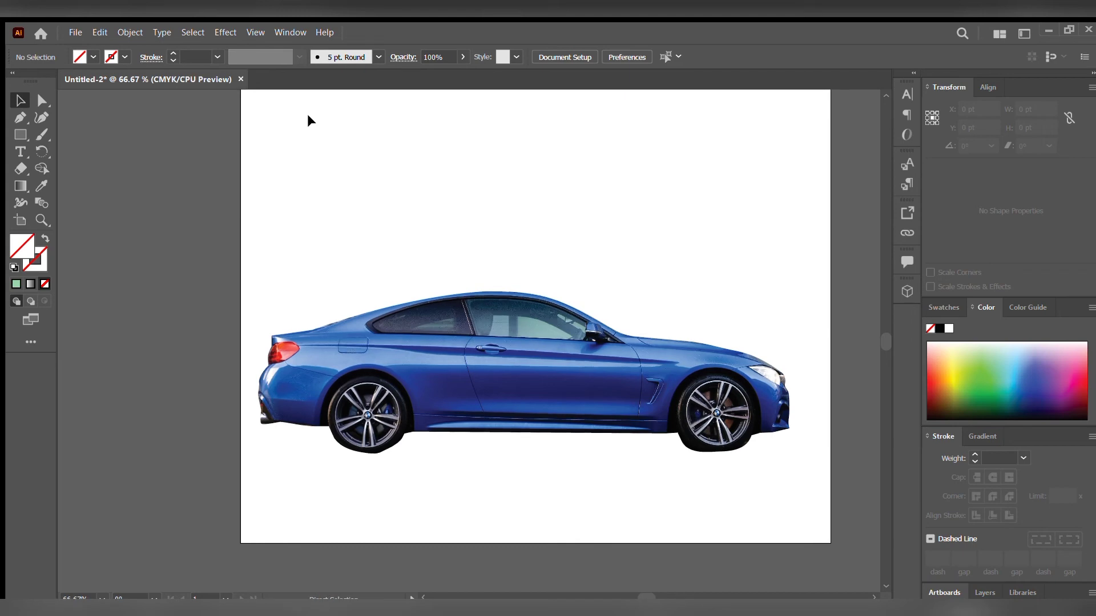